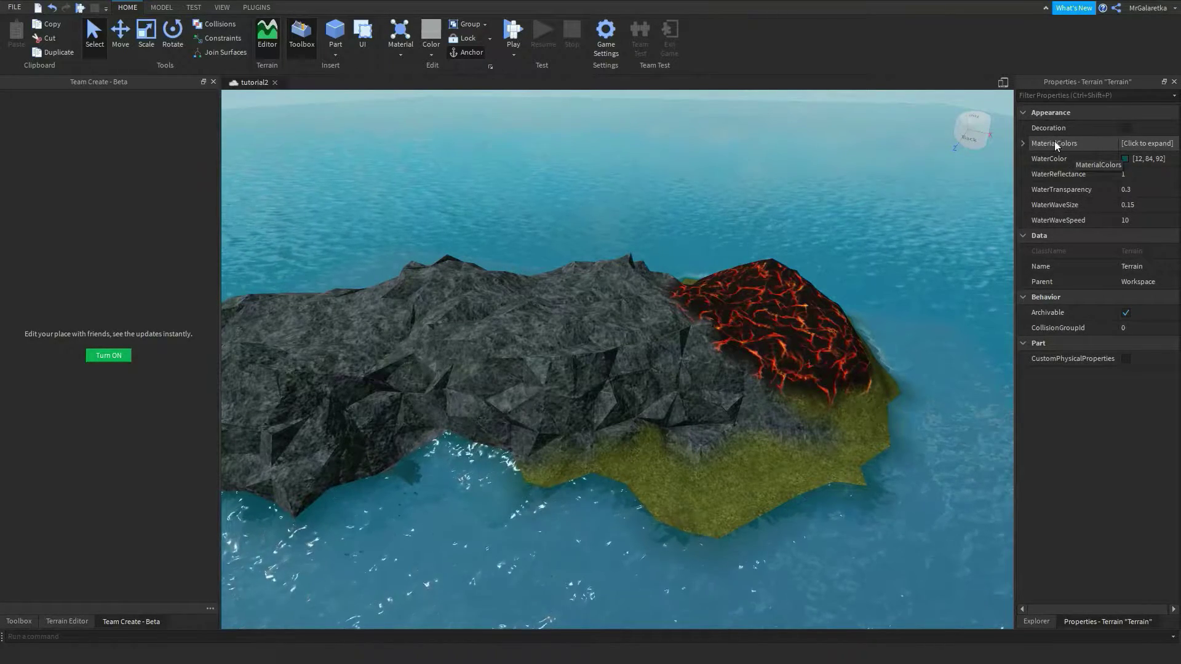
Change the terrain's CrackedLava material color to bright blue, RGB 0, 85, 255
left_click(1023, 144)
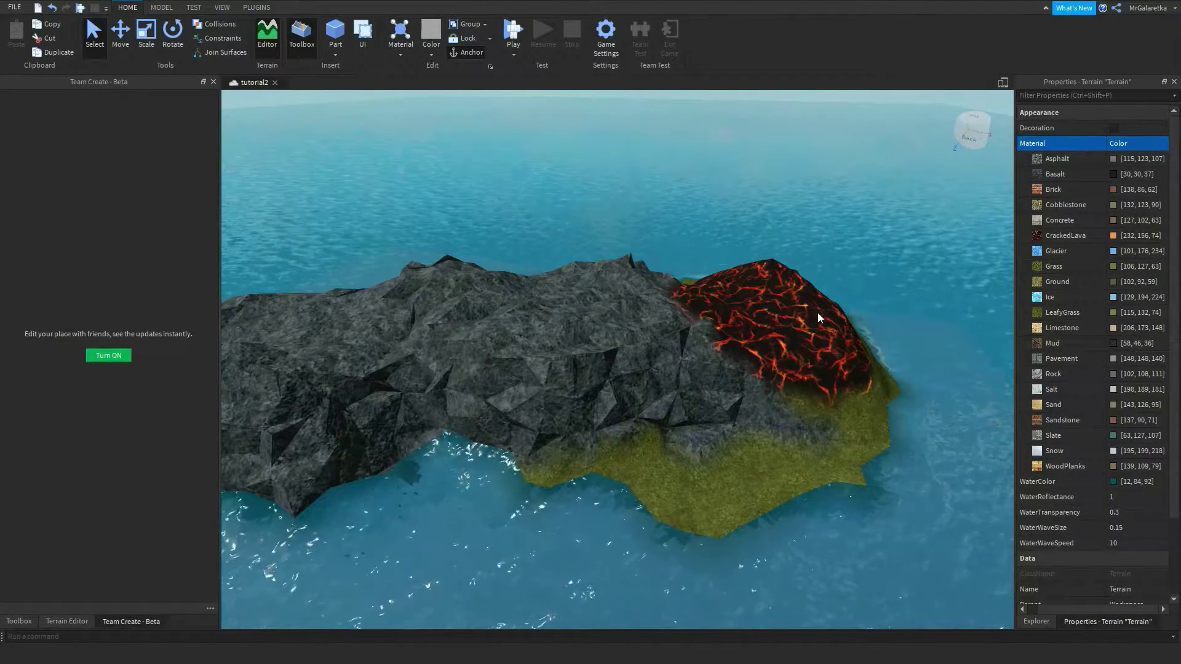
left_click(1110, 237)
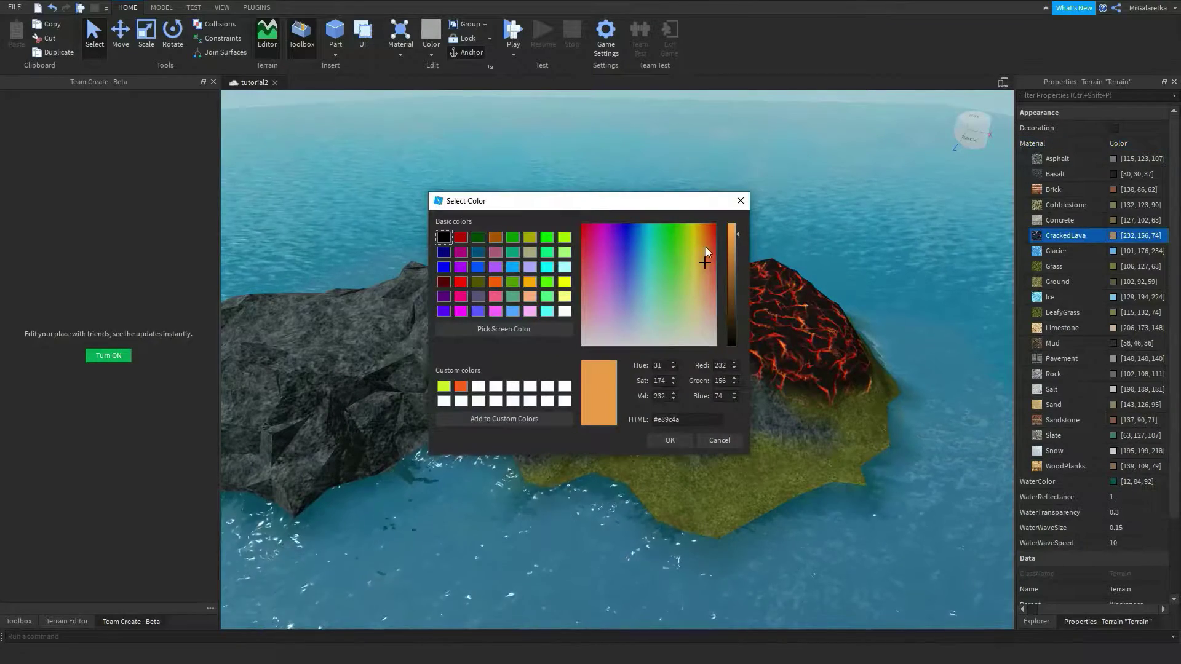
left_click_drag(690, 208, 491, 170)
left_click_drag(500, 216, 442, 186)
left_click(282, 230)
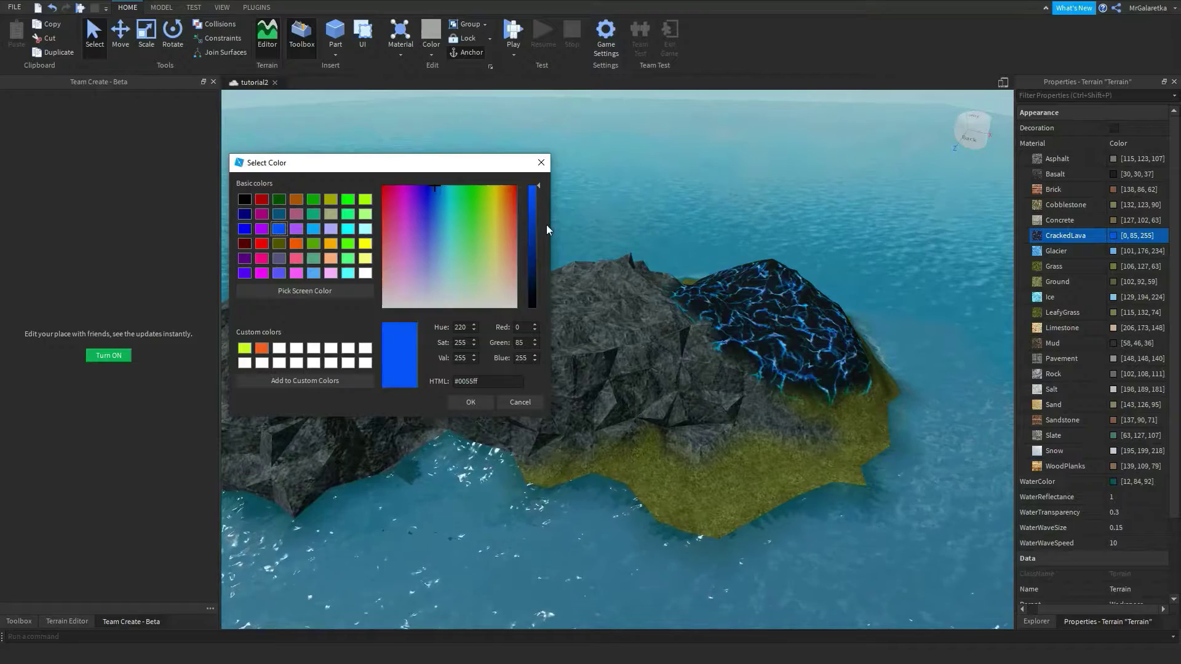
left_click(471, 403)
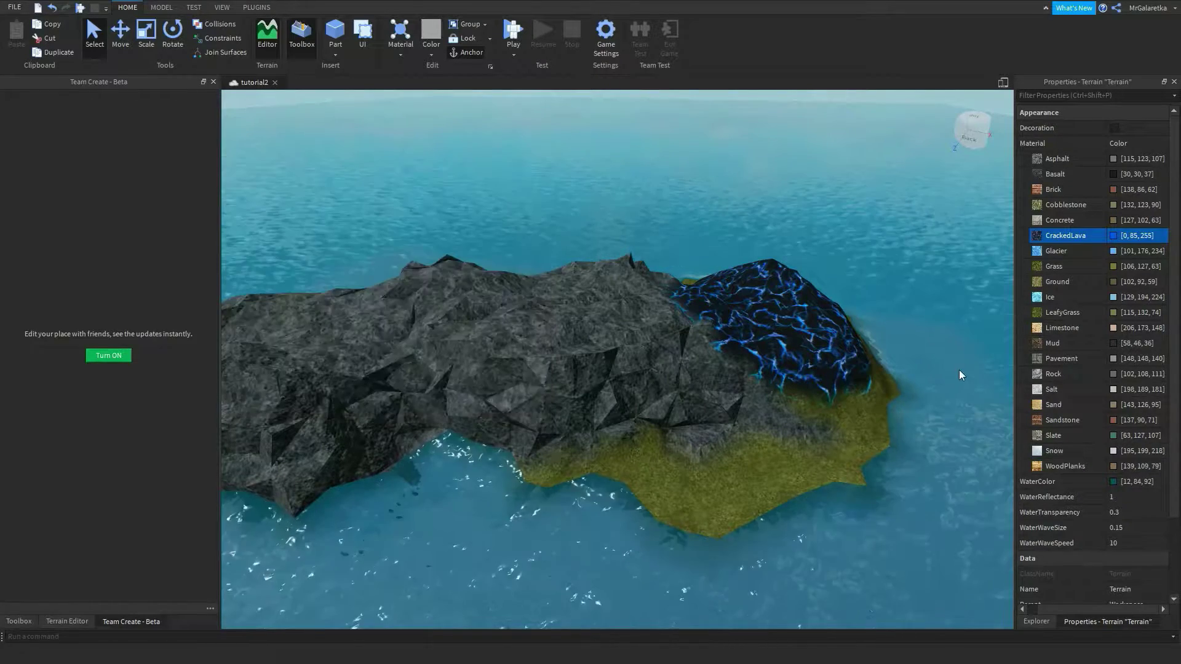
Reselect the terrain and change its Grass material color to green, RGB 2, 127, 0
left_click(807, 276)
left_click(1032, 624)
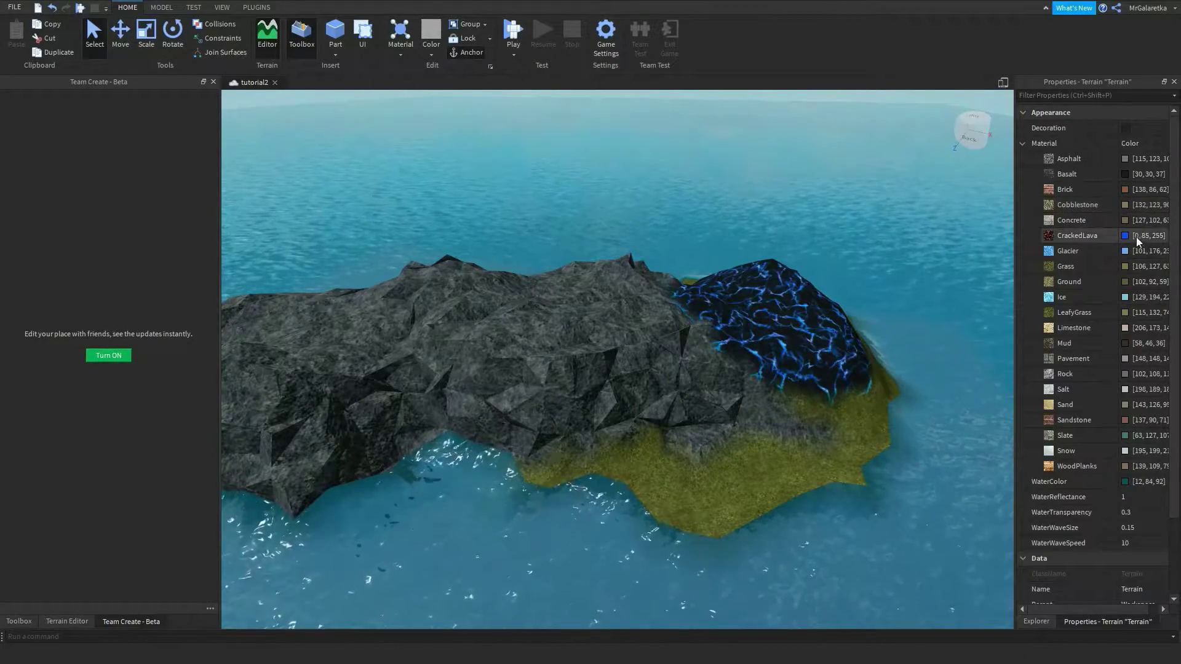
left_click(1126, 266)
left_click_drag(683, 222, 673, 222)
left_click(684, 443)
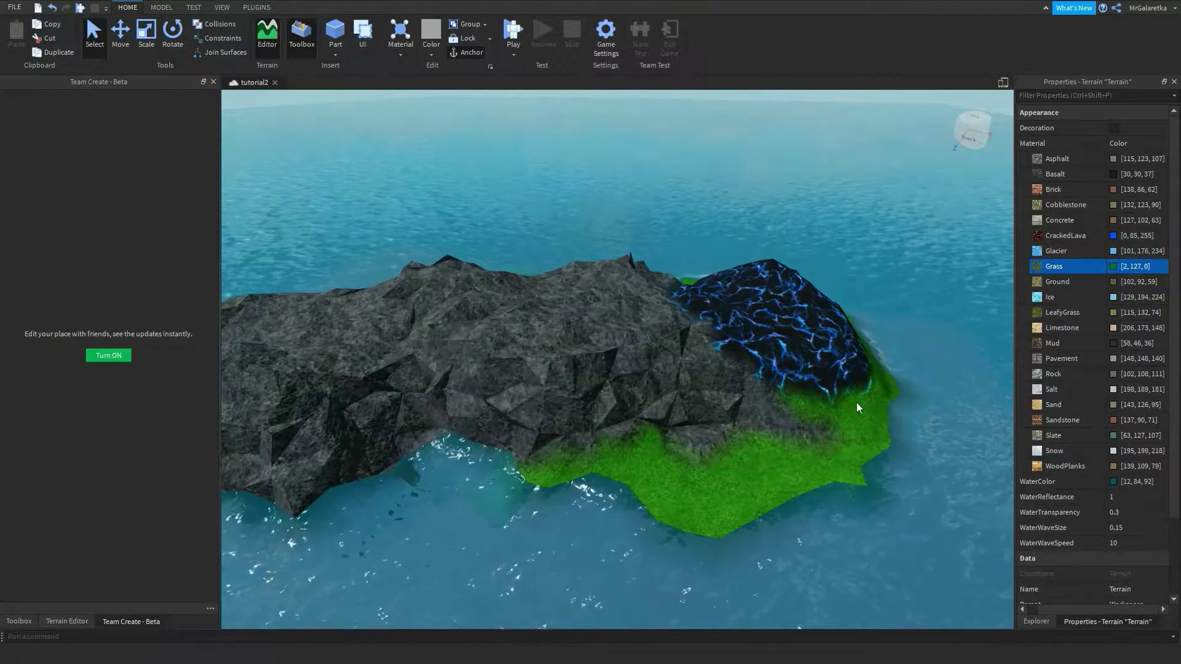
Change the terrain's Rock material color to a dark purplish red, RGB 111, 36, 62
left_click(1114, 374)
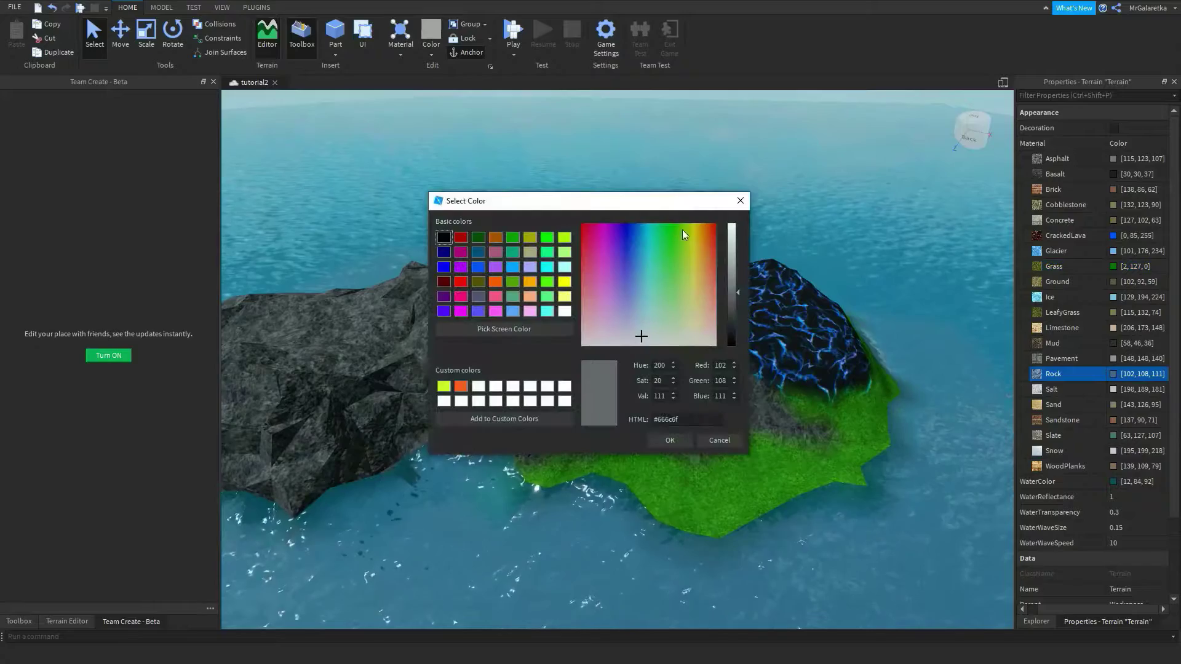
left_click(589, 263)
left_click(663, 444)
Enable the terrain's Decoration property so grass blades grow, and check the grass up close
right_click_drag(663, 475, 668, 497)
scroll(668, 497, "down", 2)
scroll(667, 497, "up", 2)
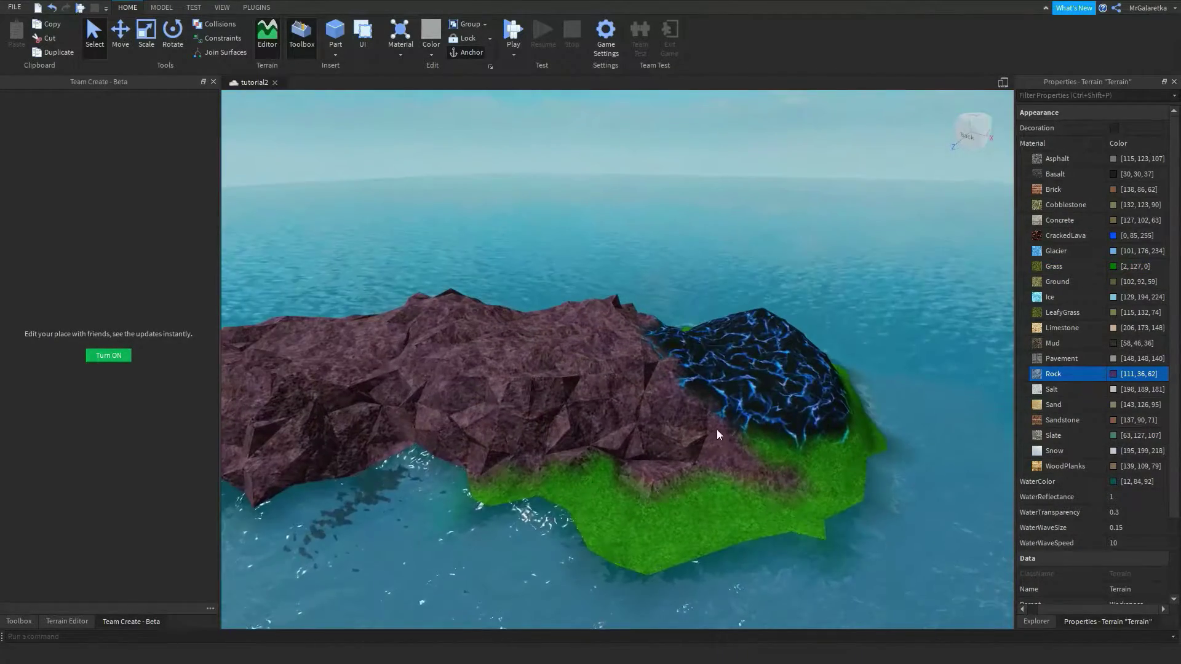
right_click_drag(870, 449, 870, 450)
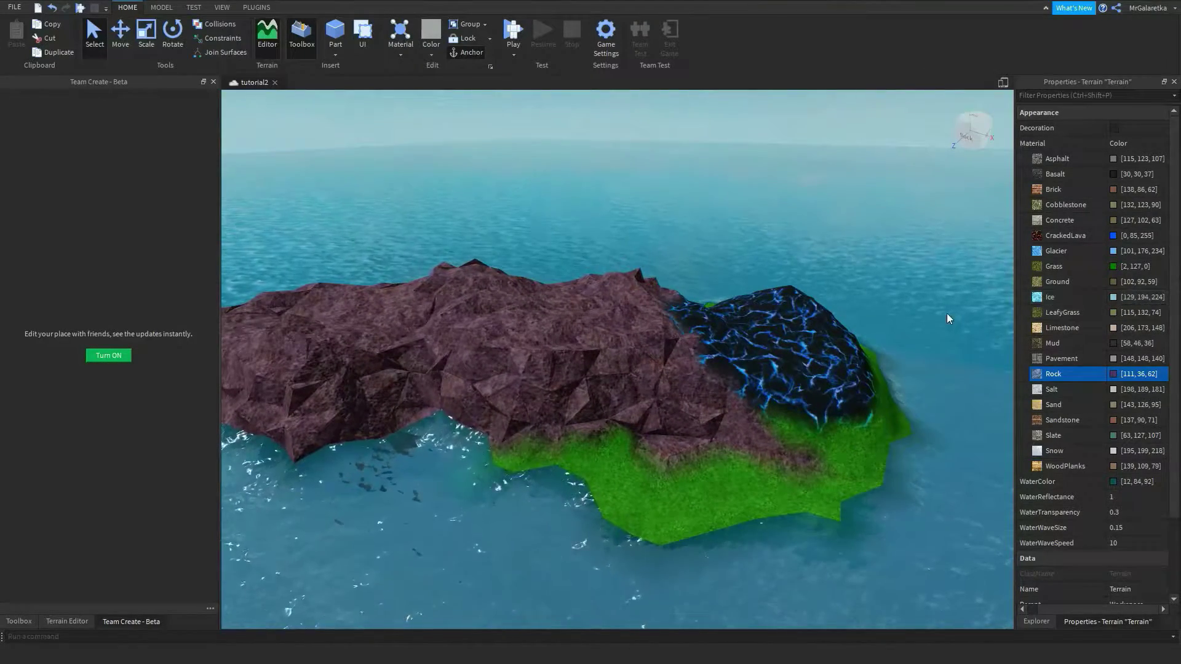
scroll(737, 364, "up", 5)
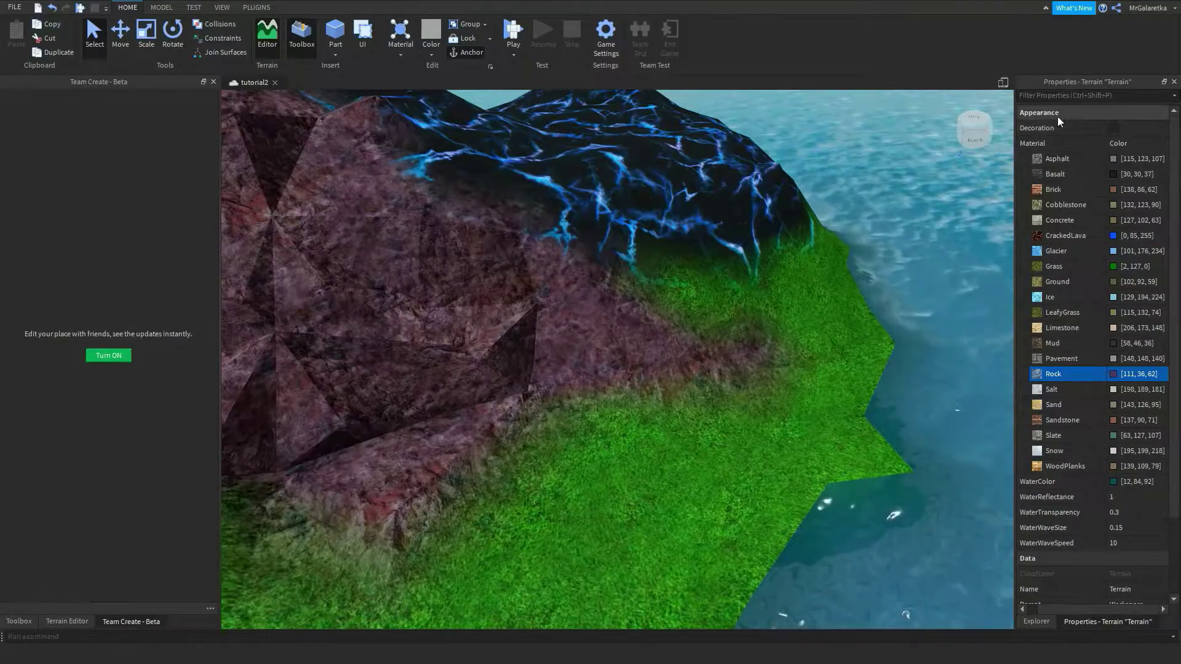
left_click(1114, 127)
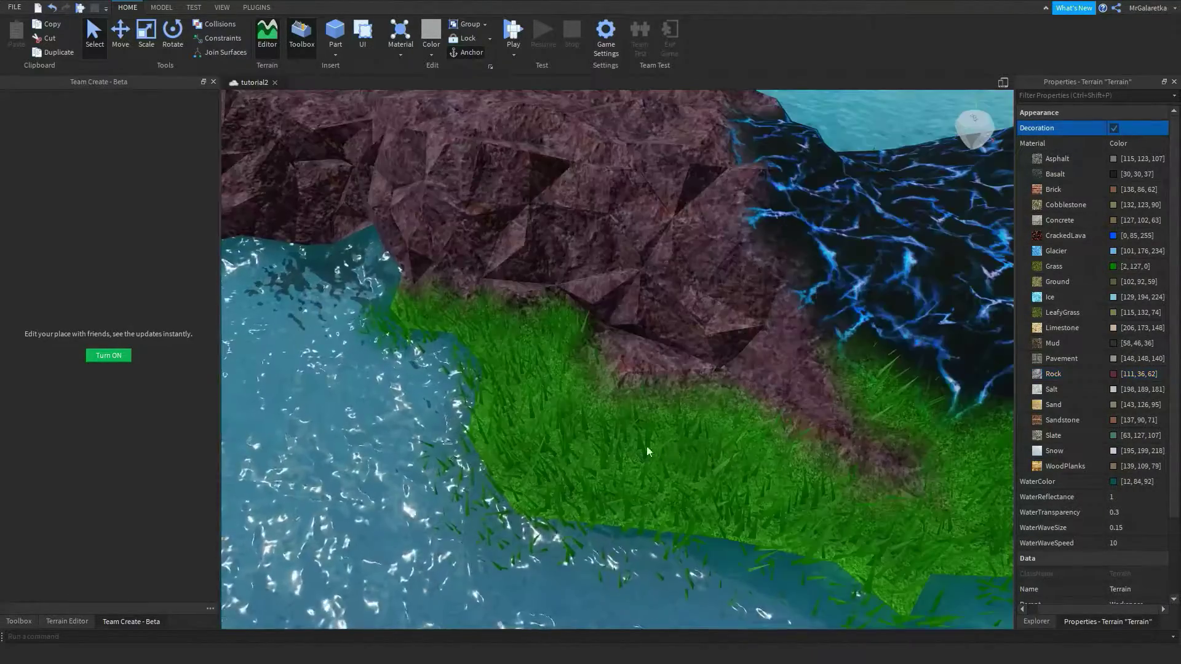
scroll(653, 446, "up", 5)
scroll(639, 445, "down", 10)
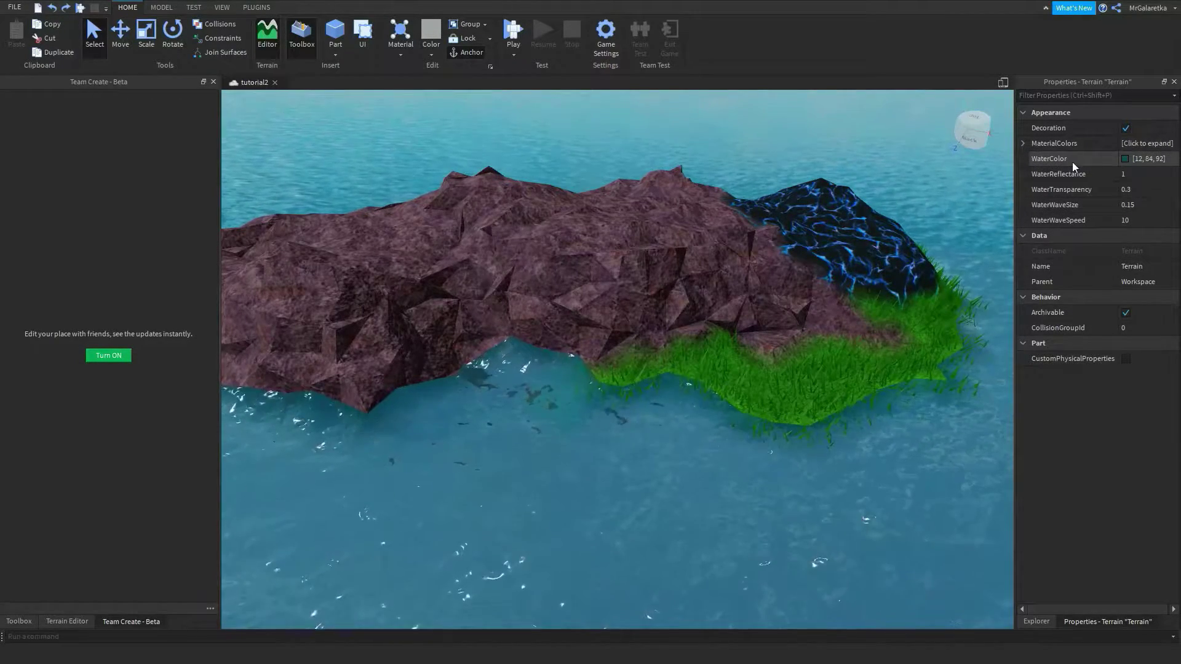
Change the terrain's WaterColor to a deeper blue, RGB 5, 54, 92
left_click(1125, 159)
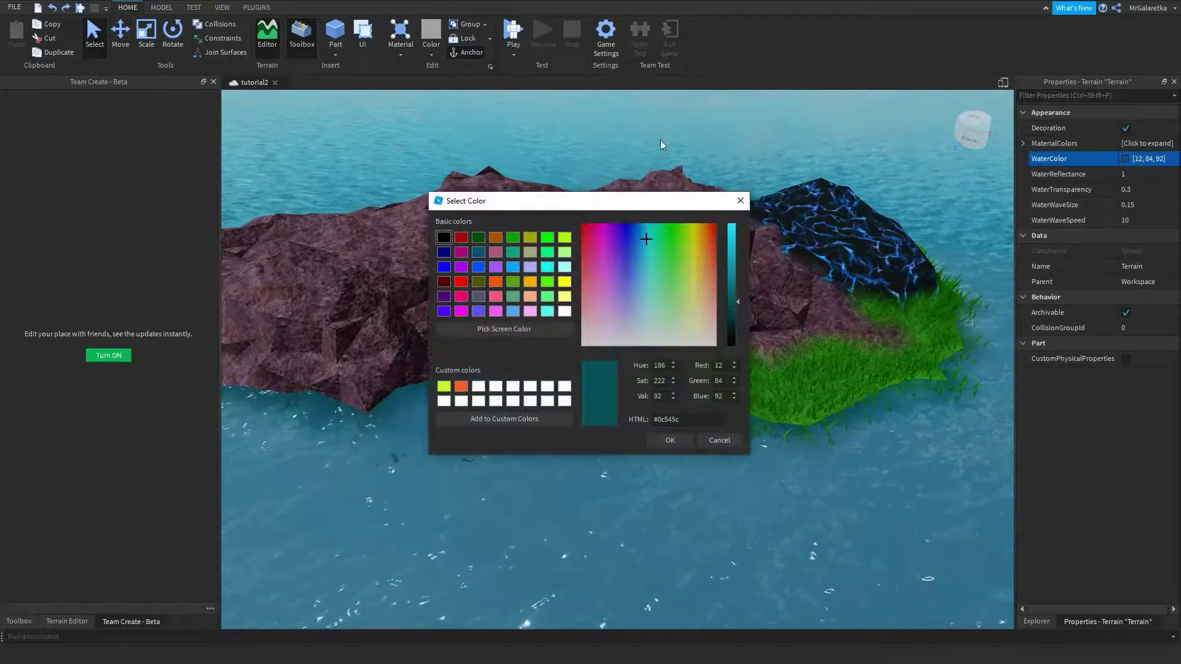
left_click(641, 232)
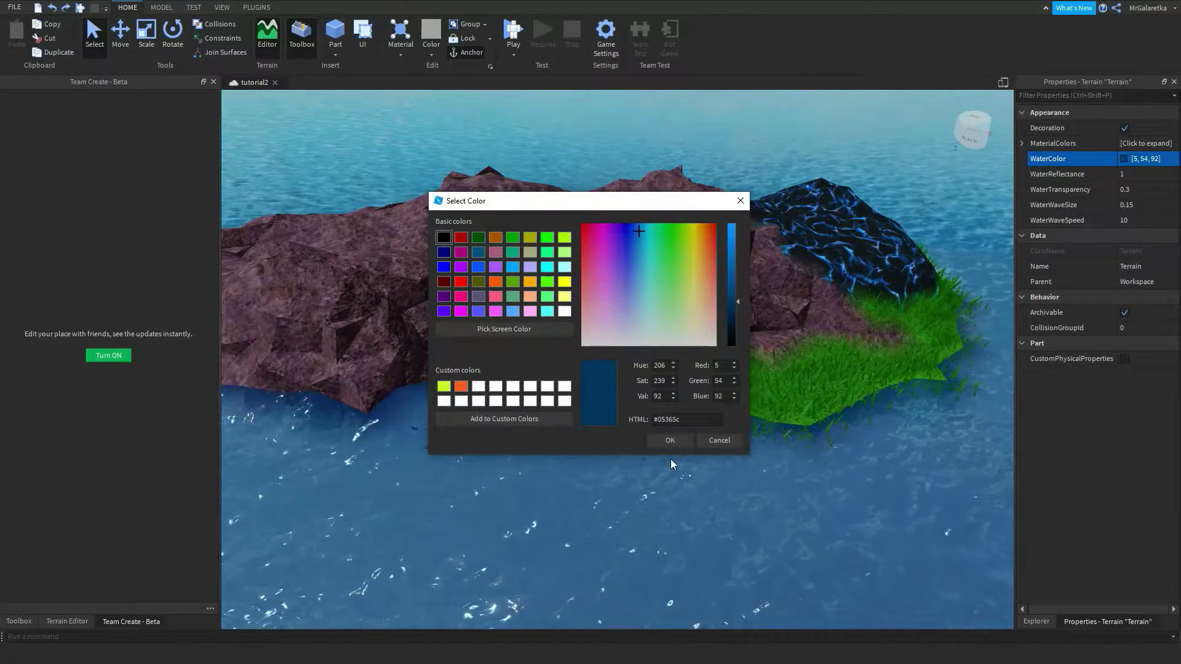
left_click(670, 441)
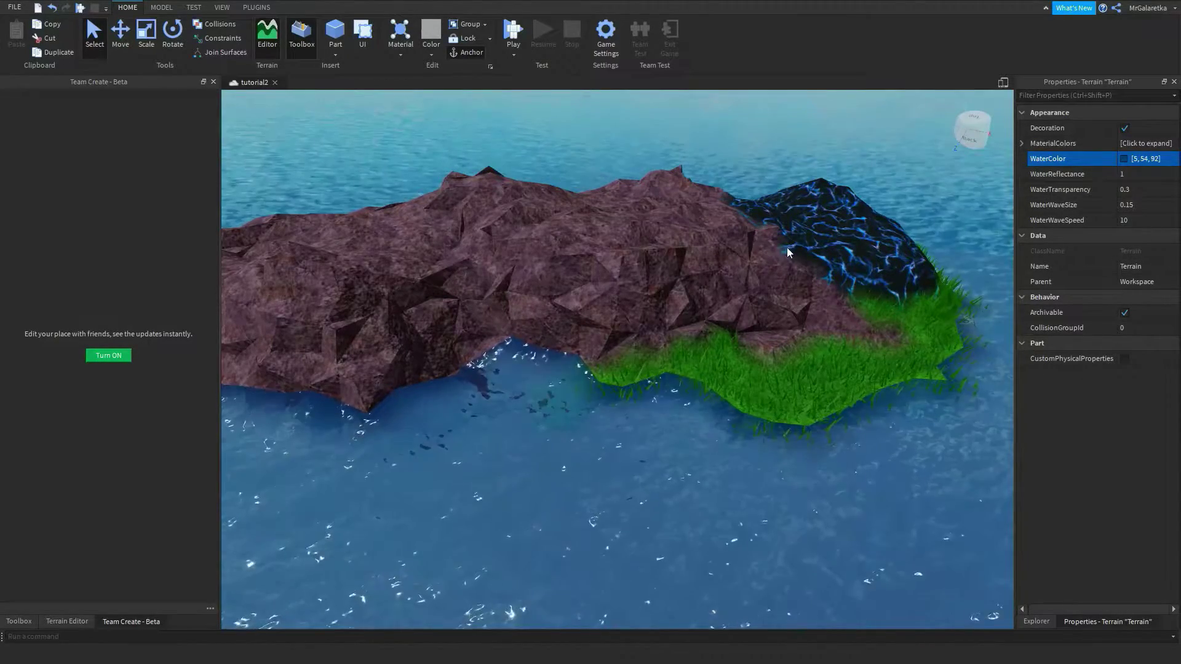
Set both the terrain's WaterReflectance and WaterTransparency to 1
left_click(1135, 175)
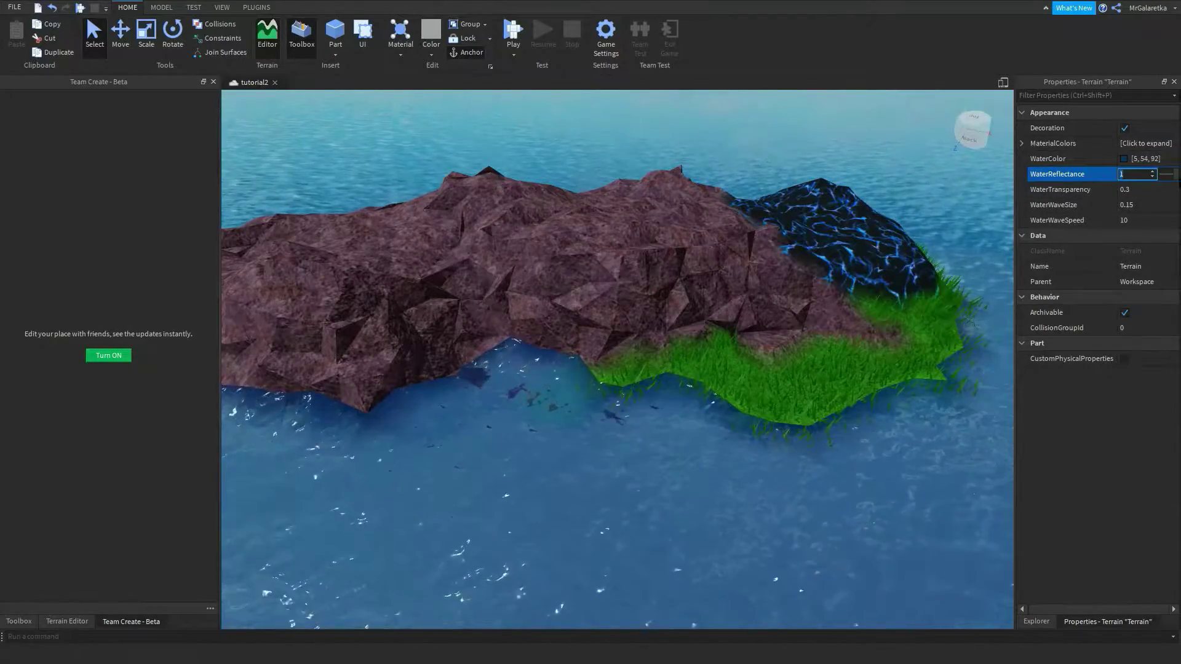
mouse_move(1176, 174)
left_mouse_down()
mouse_move(1155, 175)
mouse_move(1177, 176)
left_mouse_up()
scroll(1176, 178, "up", 1)
left_click(1084, 191)
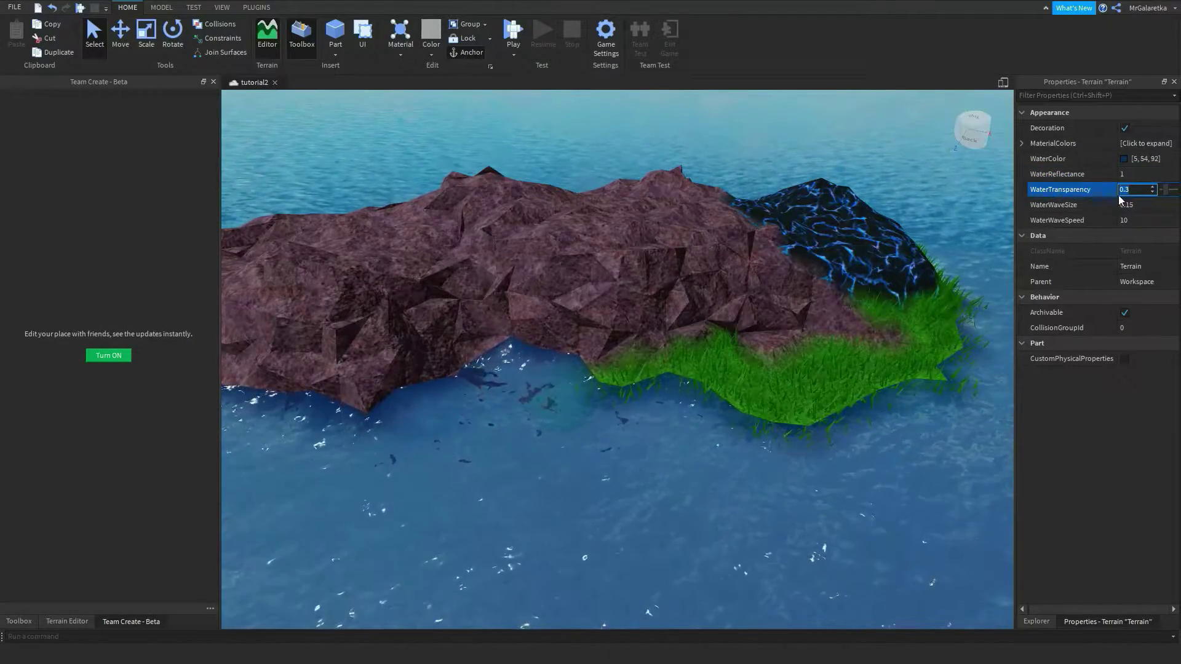
mouse_move(1178, 195)
left_mouse_down()
mouse_move(1156, 195)
mouse_move(1176, 194)
left_mouse_up()
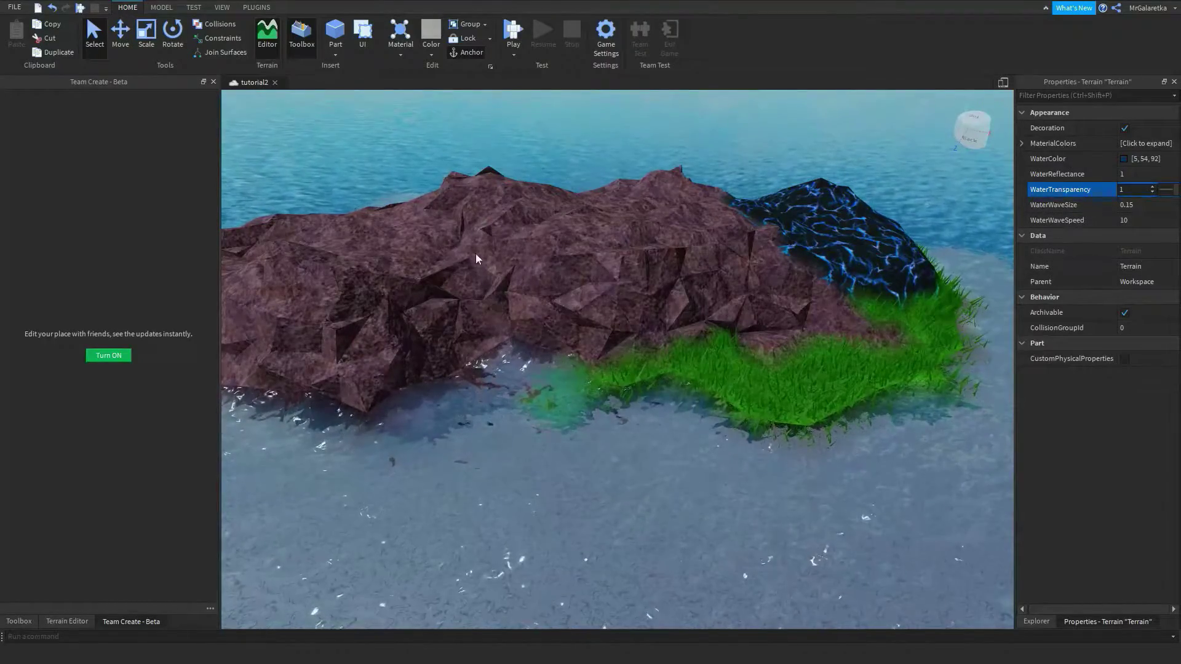
Set the terrain's WaterWaveSize to 0.65 and its WaterWaveSpeed to 20
left_click(1152, 207)
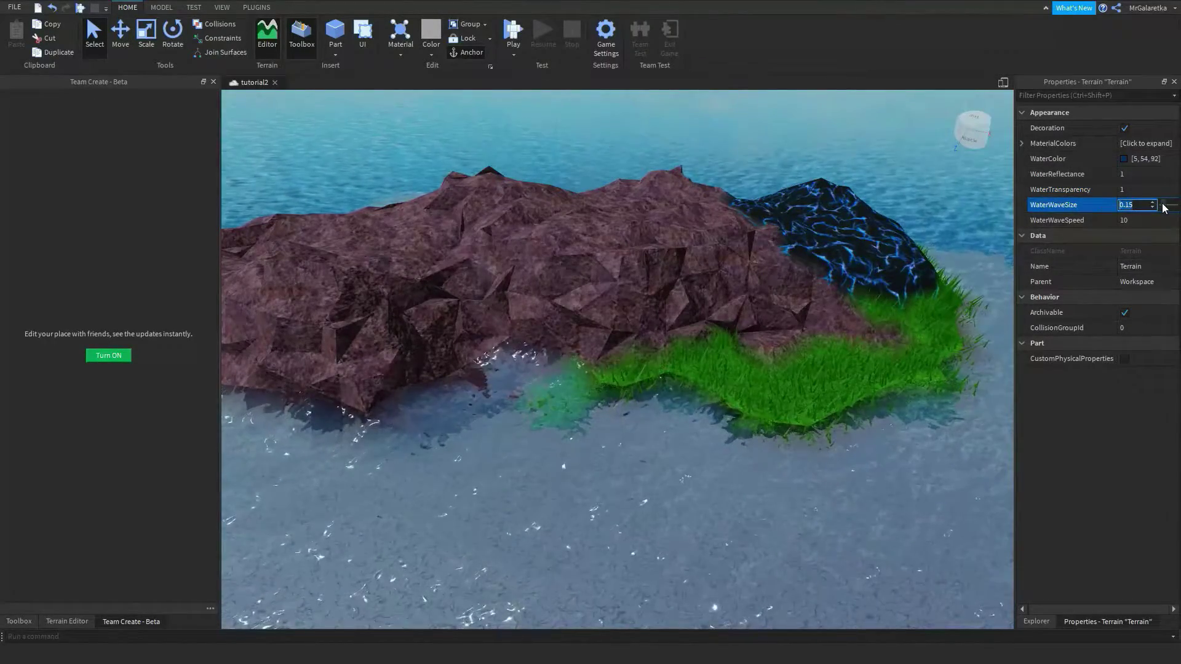
left_click_drag(1164, 207, 1171, 206)
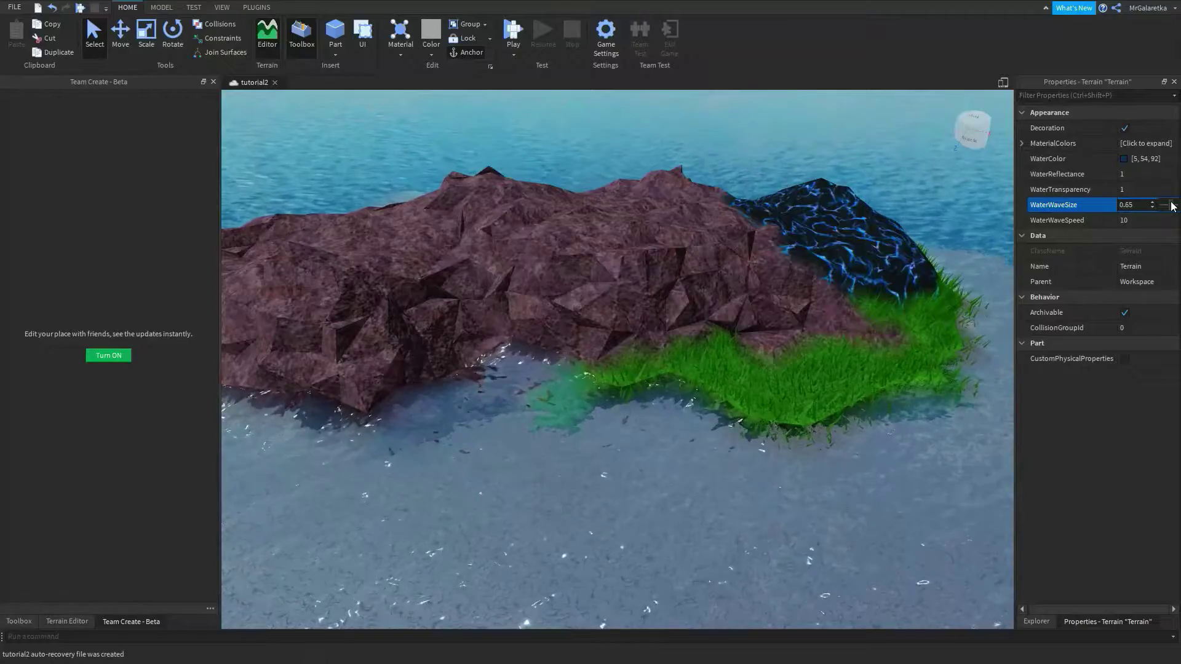
left_click(1153, 221)
left_click_drag(1162, 222, 1169, 224)
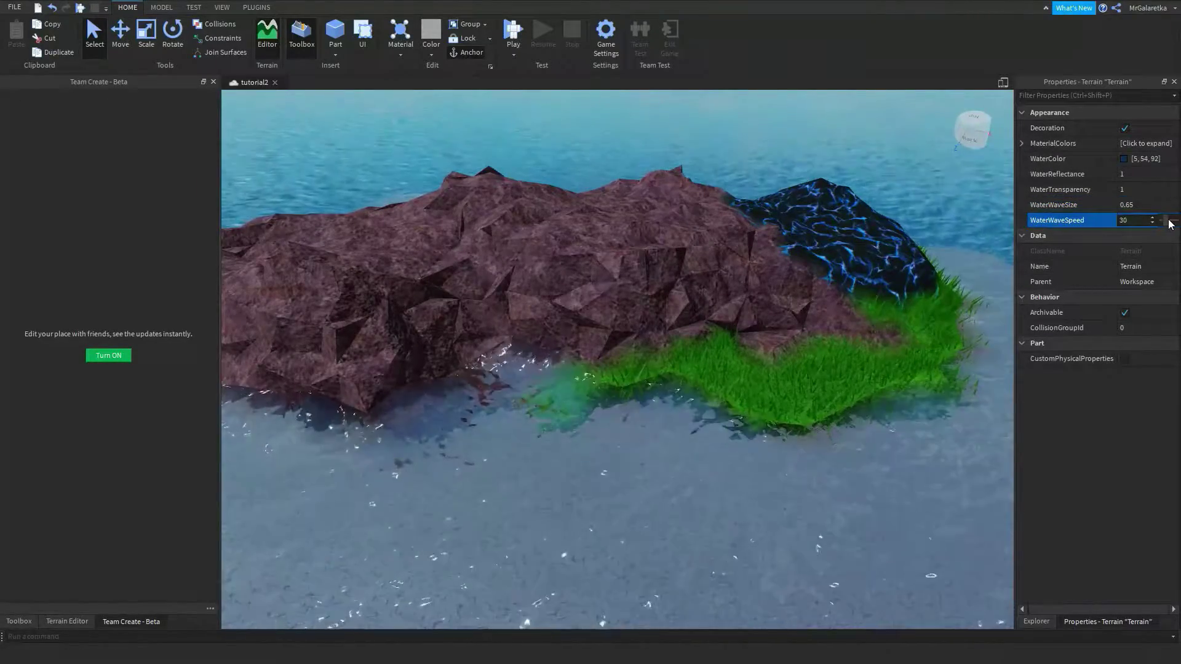
Examine the recolored island and the surrounding water from several angles
left_click(832, 448)
right_click_drag(806, 438, 806, 438)
key("w")
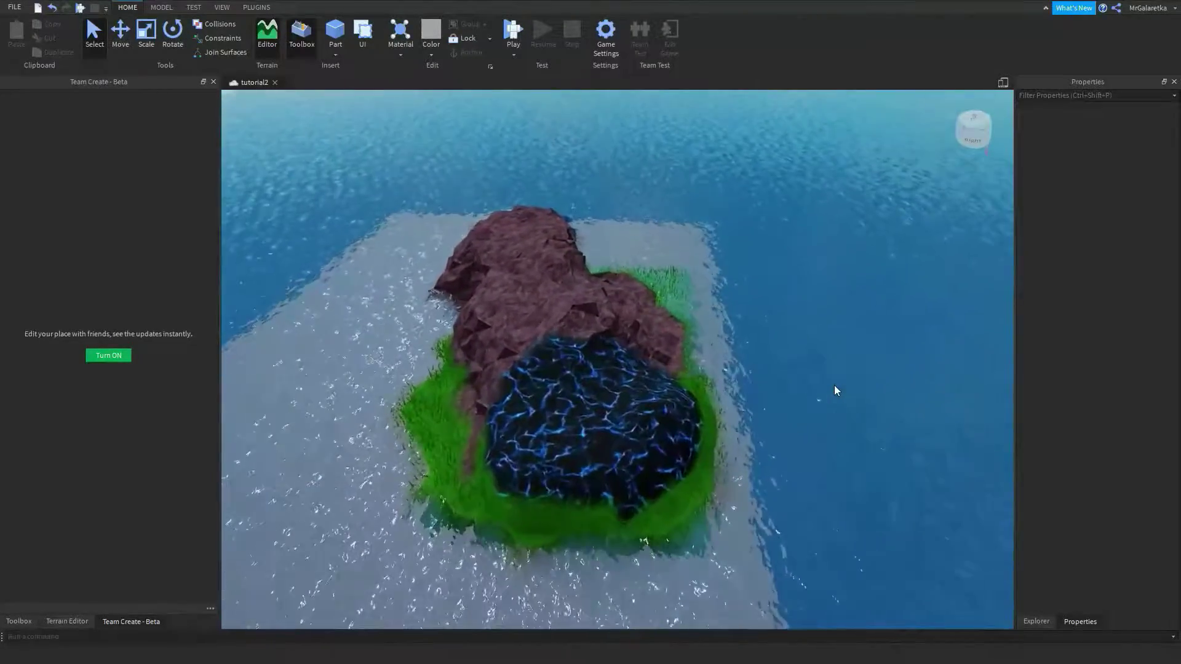
key("a")
key("a")
right_click_drag(834, 385, 835, 371)
key("w")
key("d")
key("s")
key("a")
key("w")
key("a")
key("s")
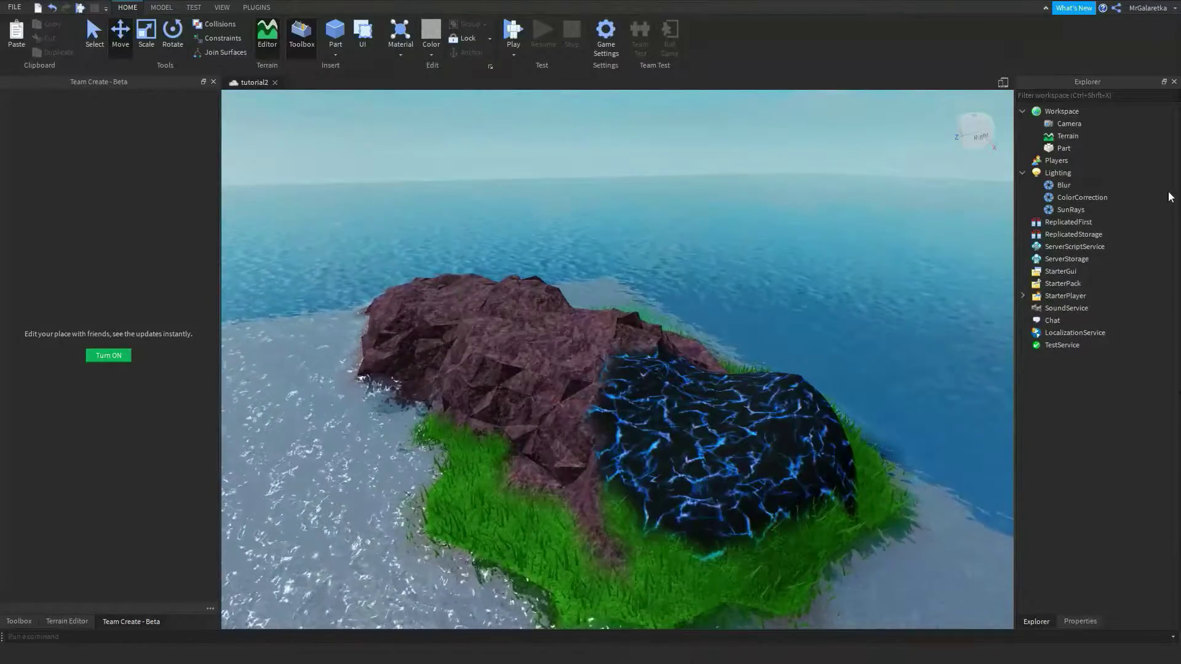
Add a Sky object and a BloomEffect to the Lighting service
mouse_move(1078, 177)
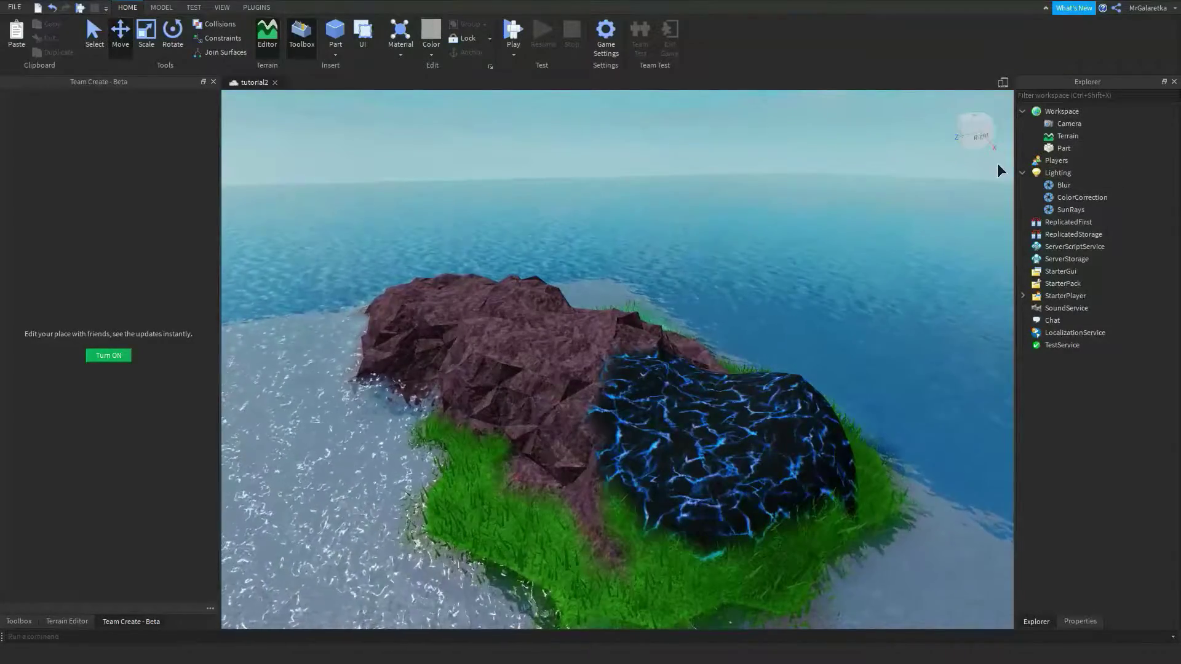
mouse_move(1036, 175)
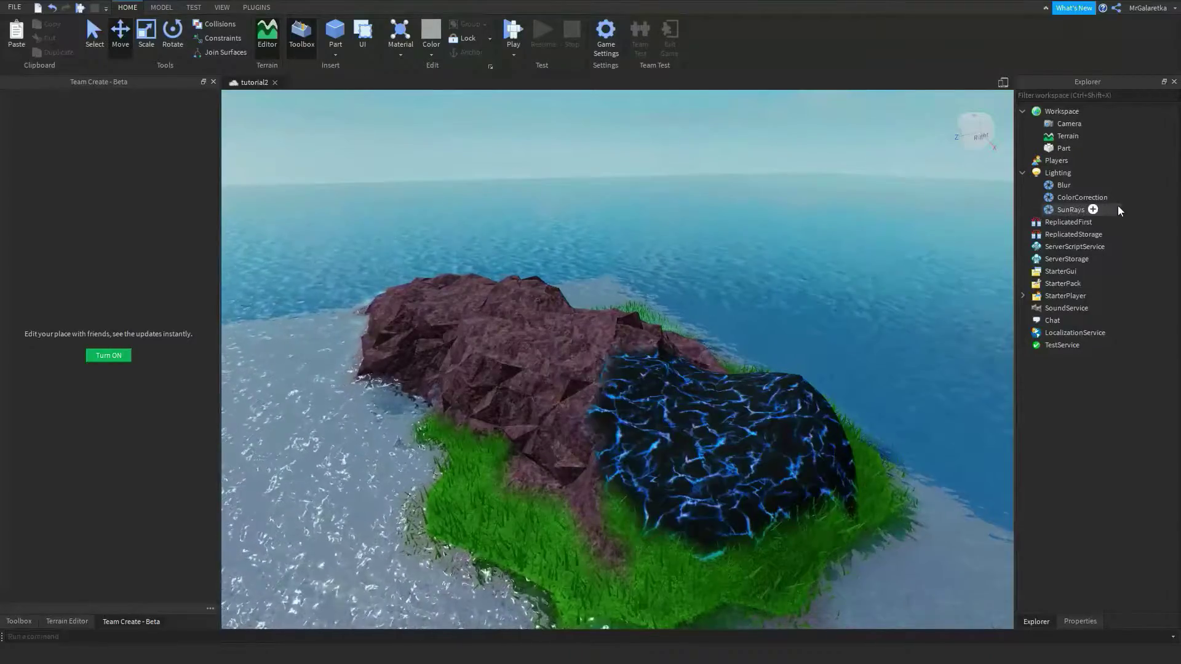
left_click(1117, 210)
left_click(1056, 185, "shift")
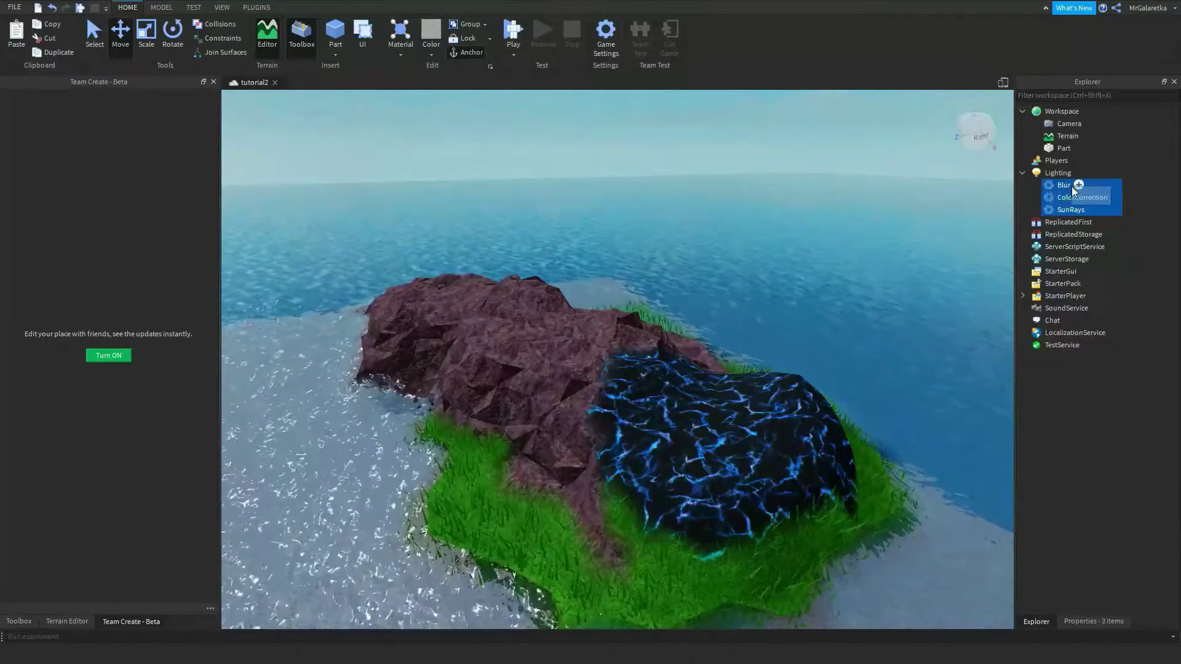
left_click(1060, 184, "shift")
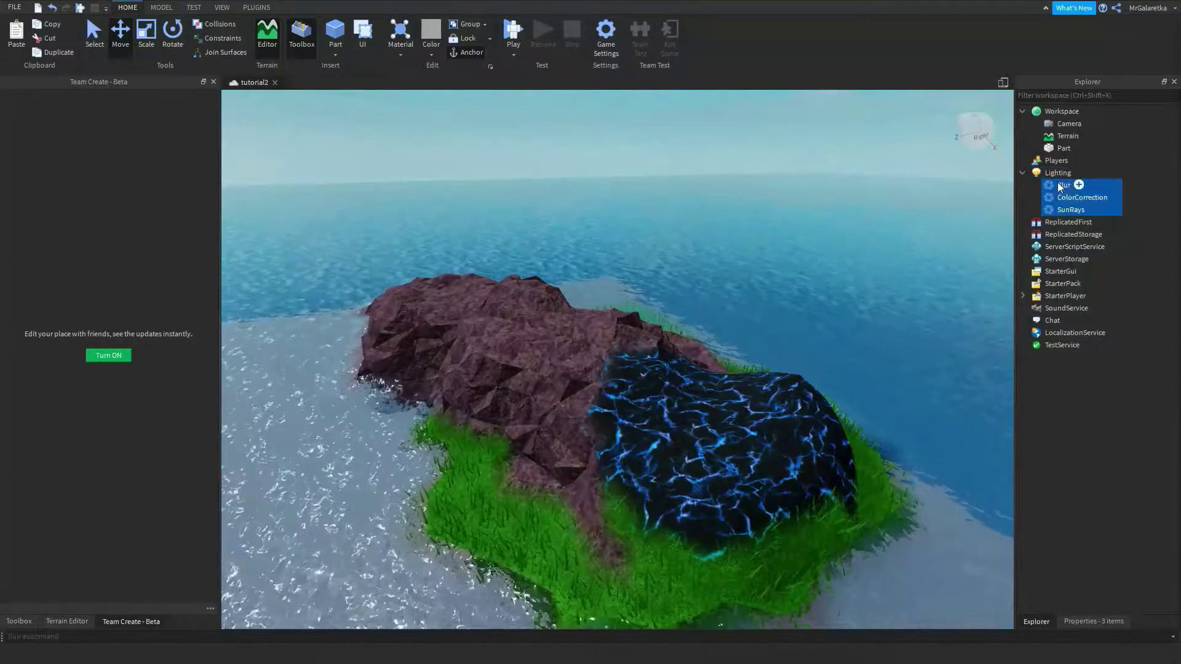
left_click(1079, 173)
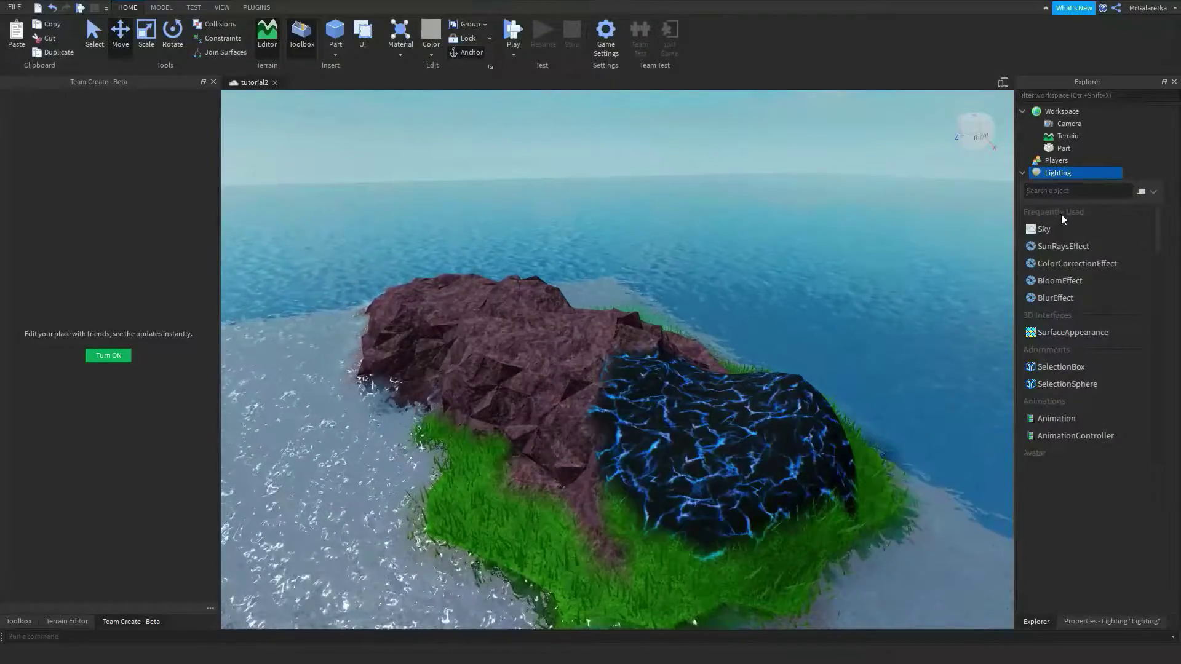
left_click(1047, 282)
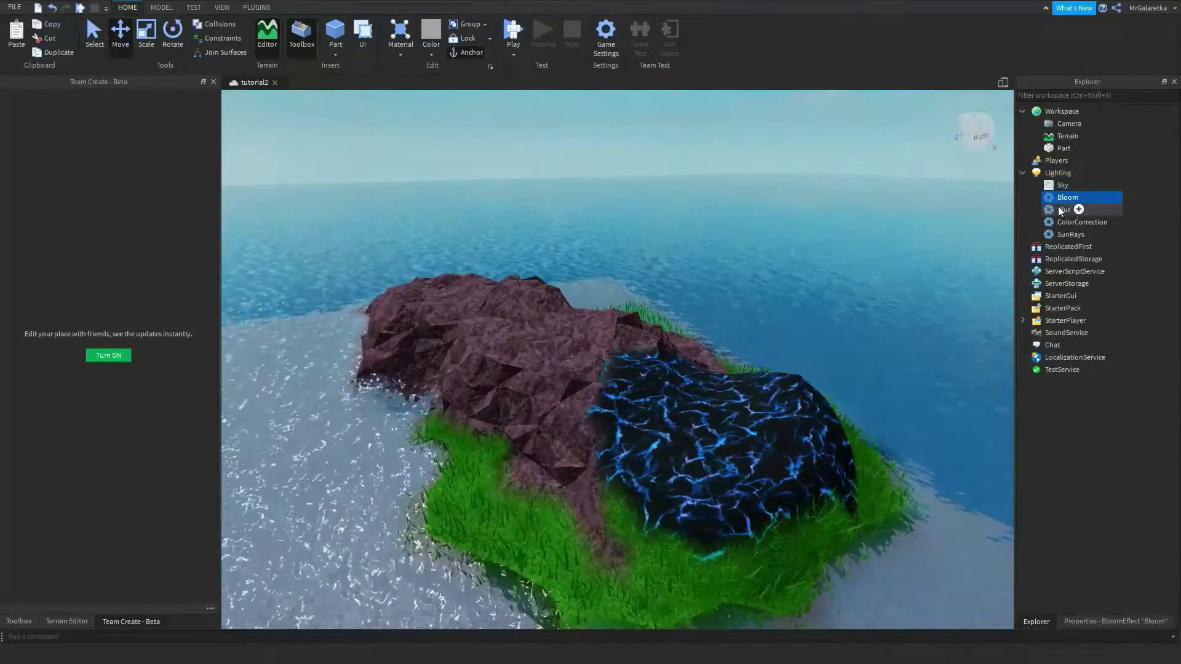
Review the Bloom effect's properties and cut the effect out of Lighting
left_click(1079, 622)
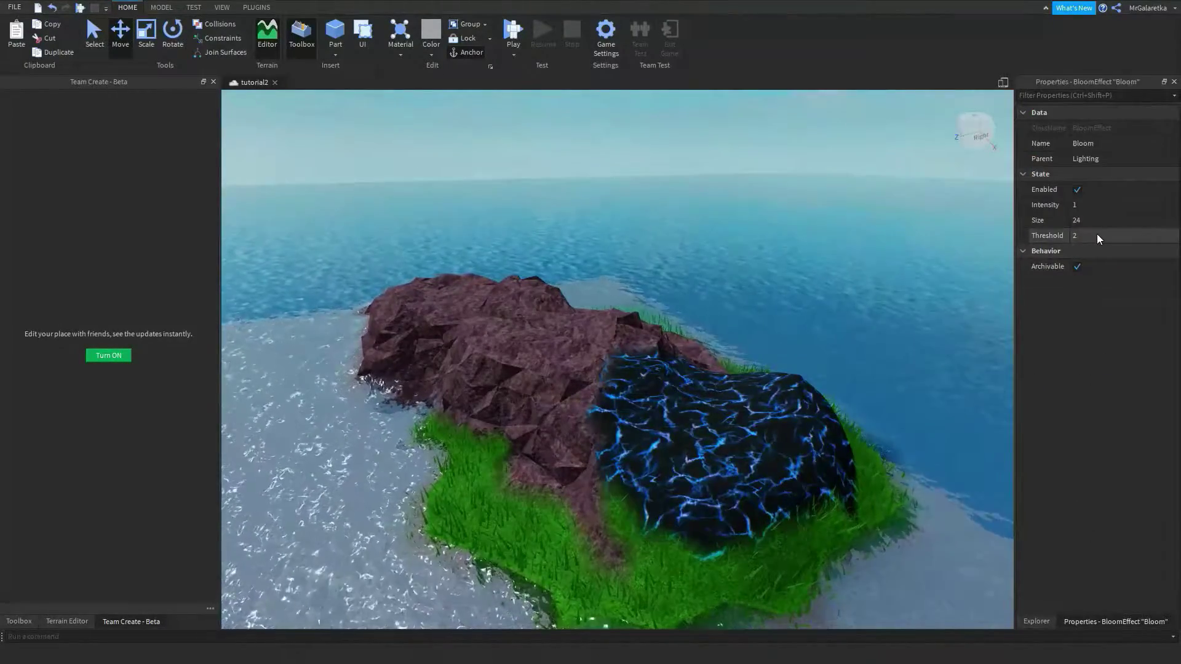
left_click(1037, 622)
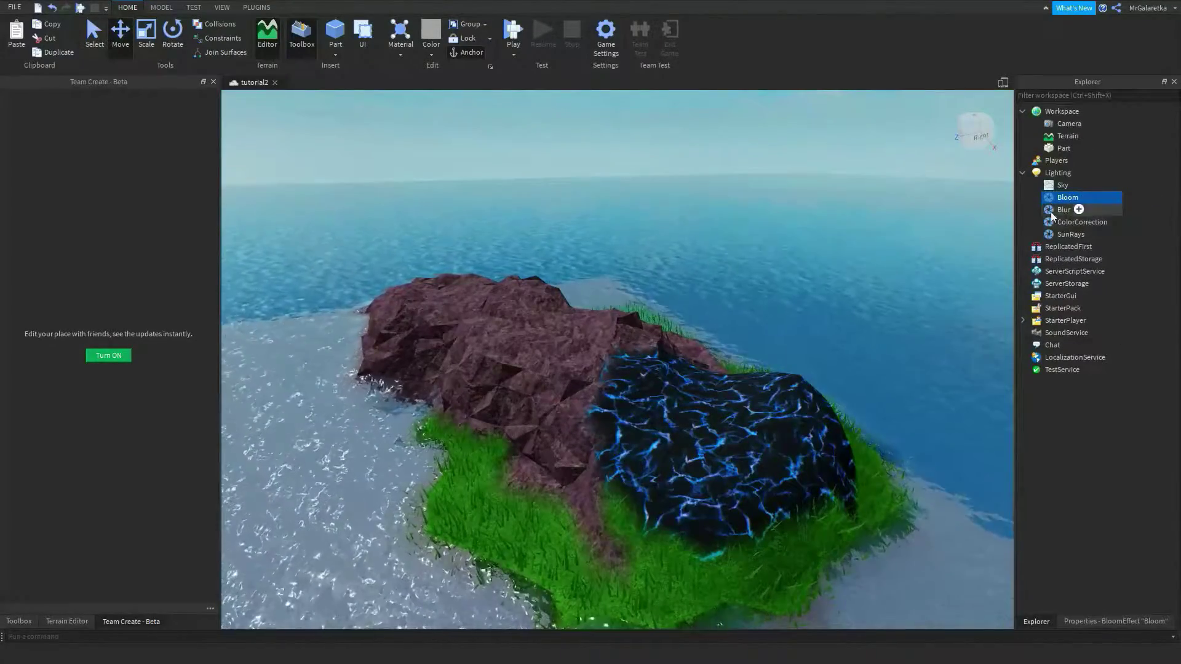
left_click(50, 38)
Examine the skybox, sun and moon properties of the Sky object under Lighting
left_click(1063, 185)
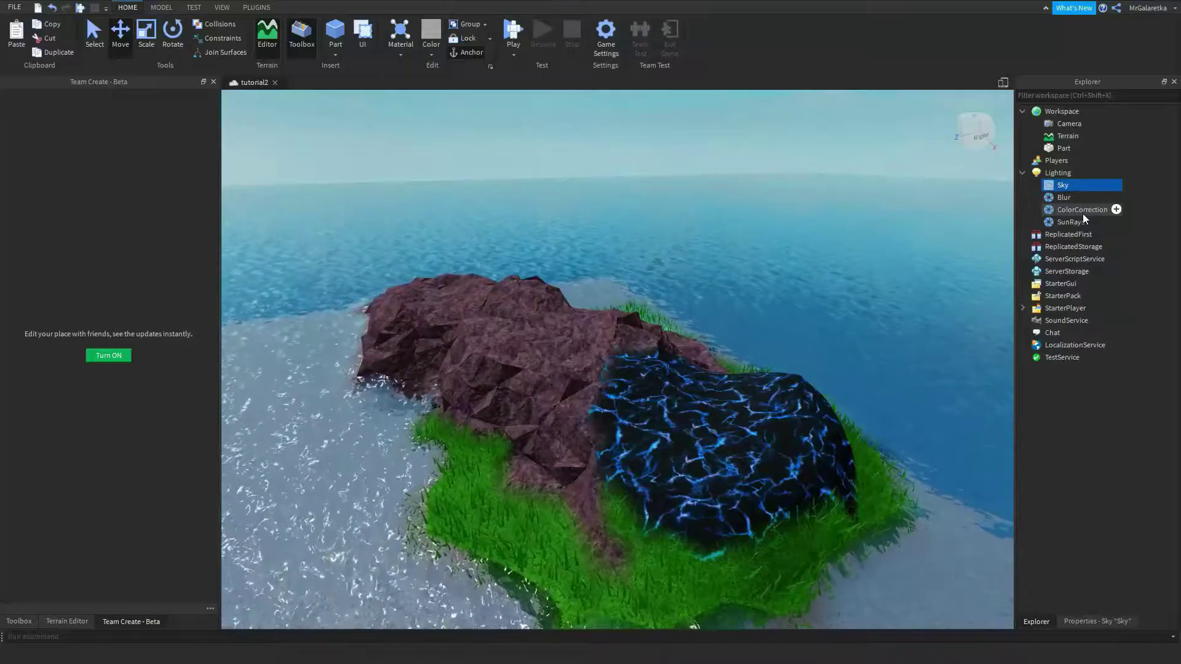
mouse_move(1075, 186)
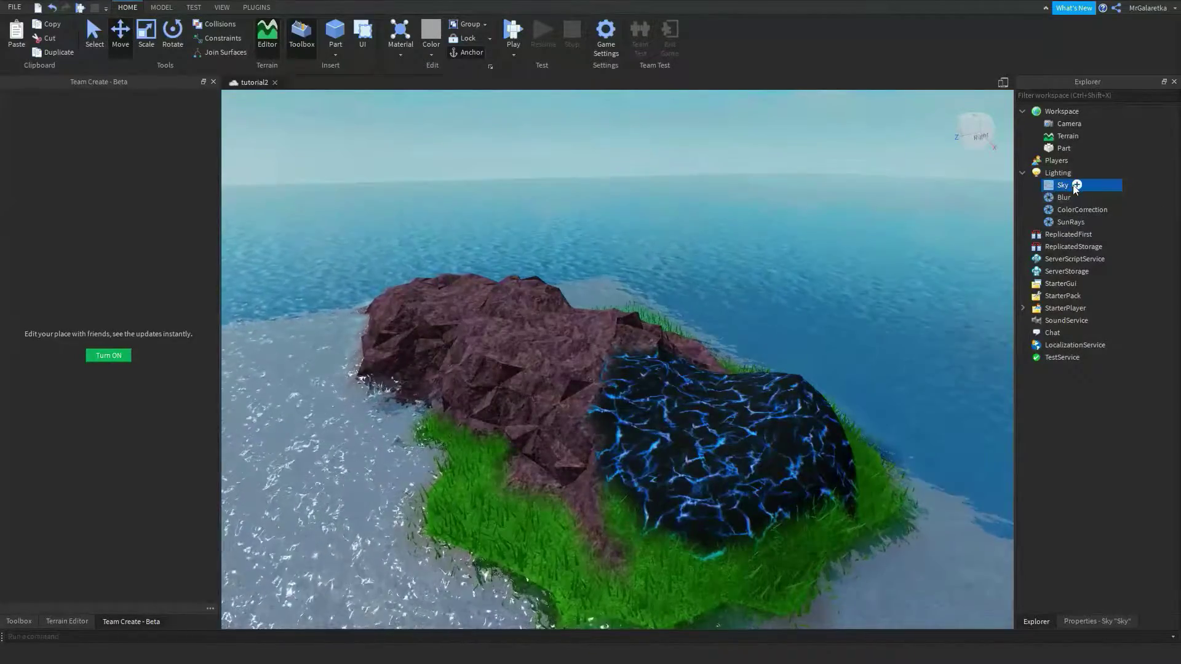
left_click(1101, 622)
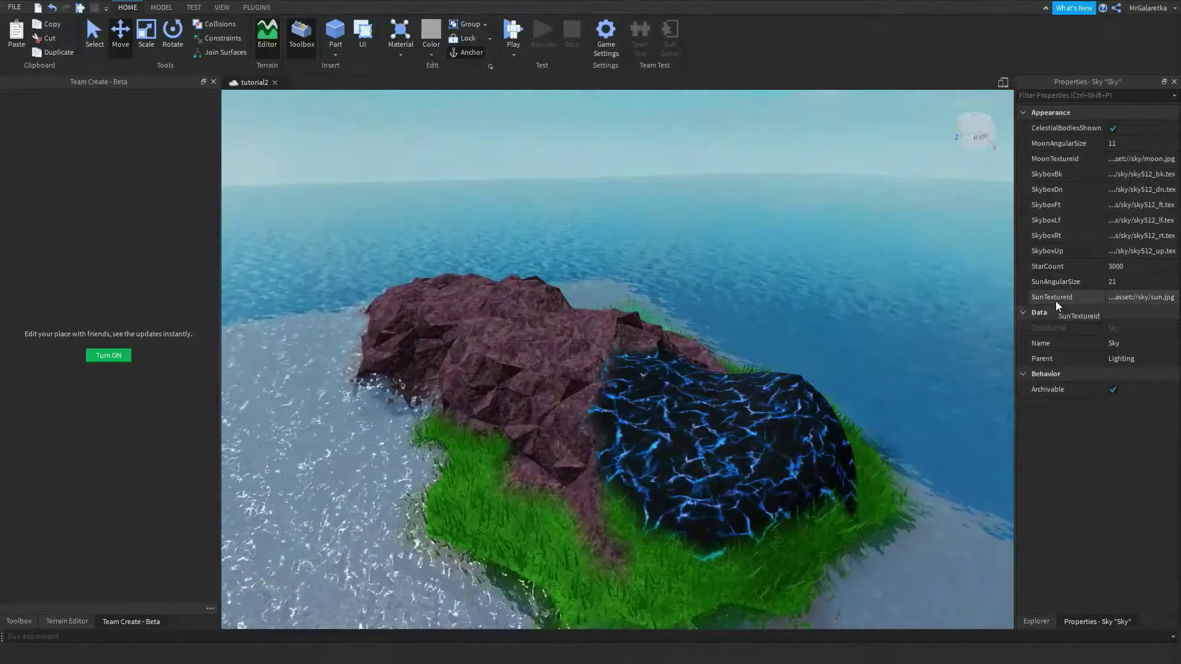
left_click(1036, 621)
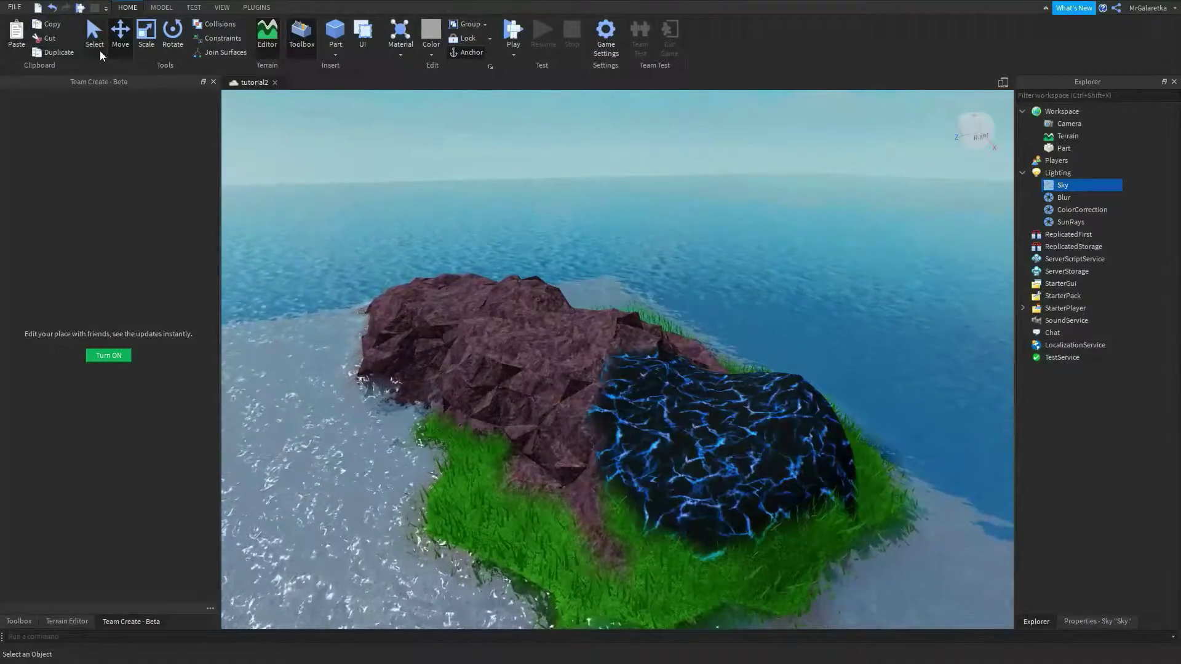
Delete the Sky object from Lighting and search the Toolbox models for "skybox"
key("Delete")
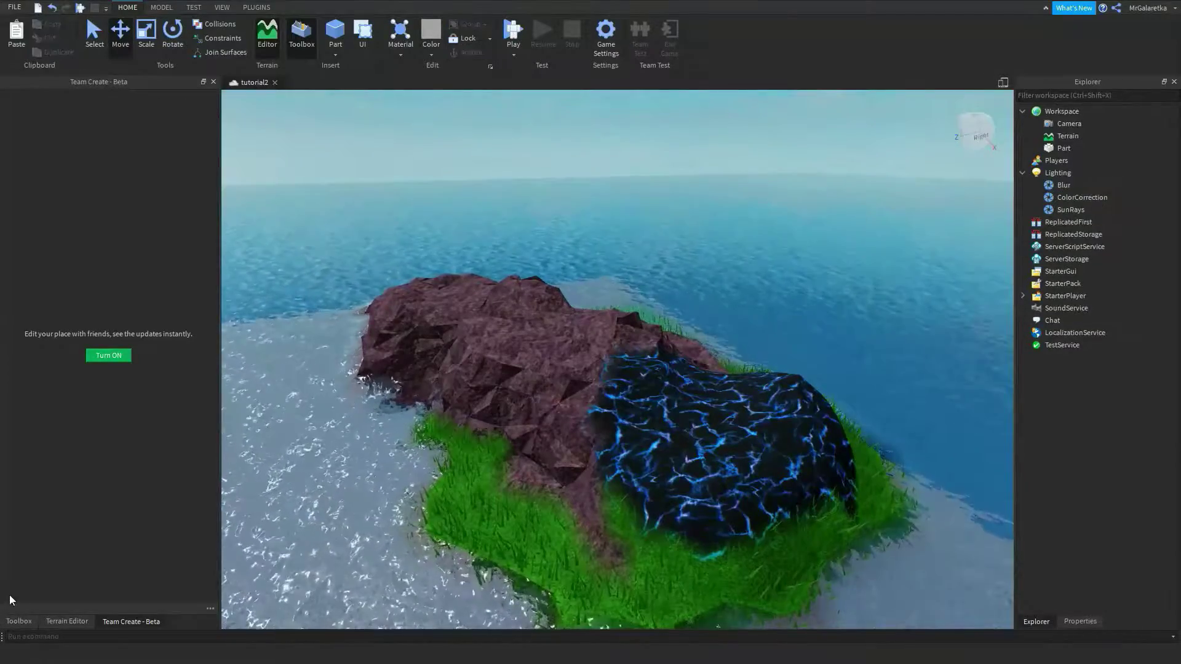
left_click(19, 621)
type("skybo")
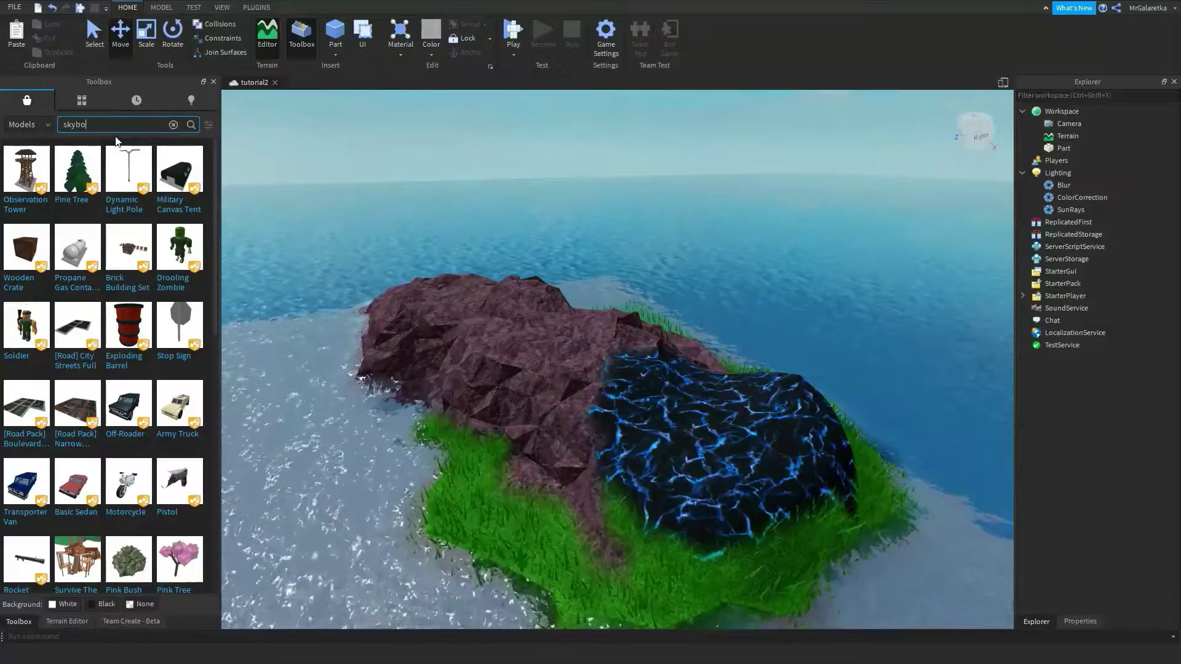
type("x")
key("Return")
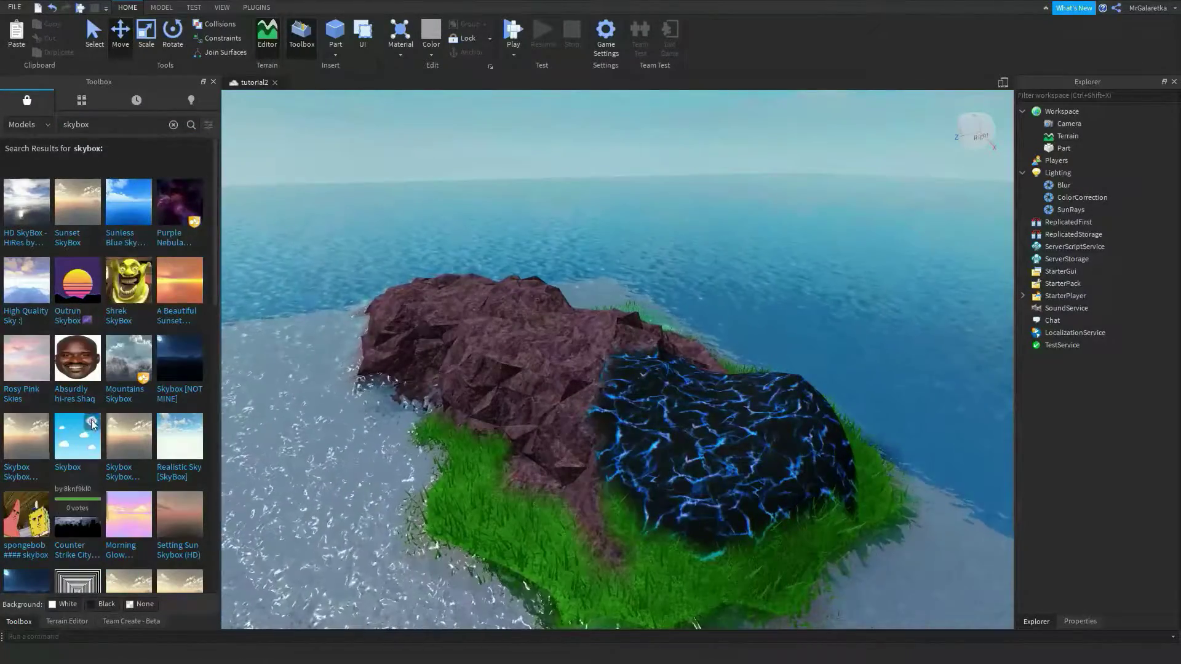
Insert the HD SkyBox - HiRes model from the search results and clear the Toolbox search
scroll(79, 508, "down", 1)
scroll(79, 507, "down", 3)
scroll(124, 511, "up", 4)
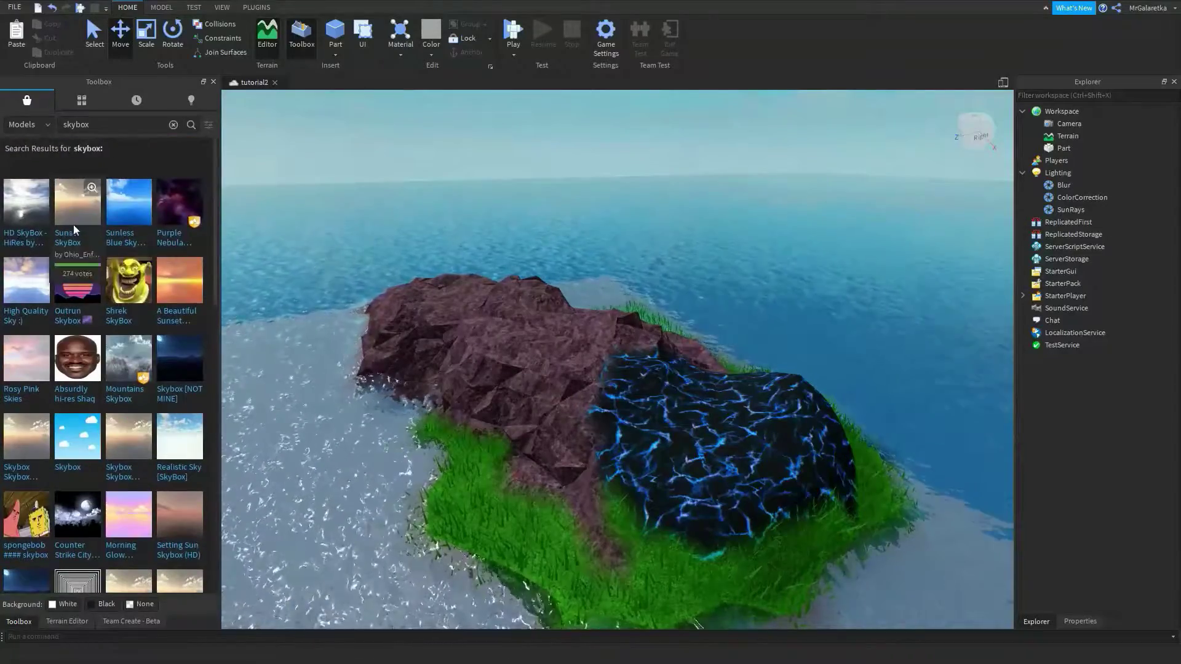
left_click(22, 209)
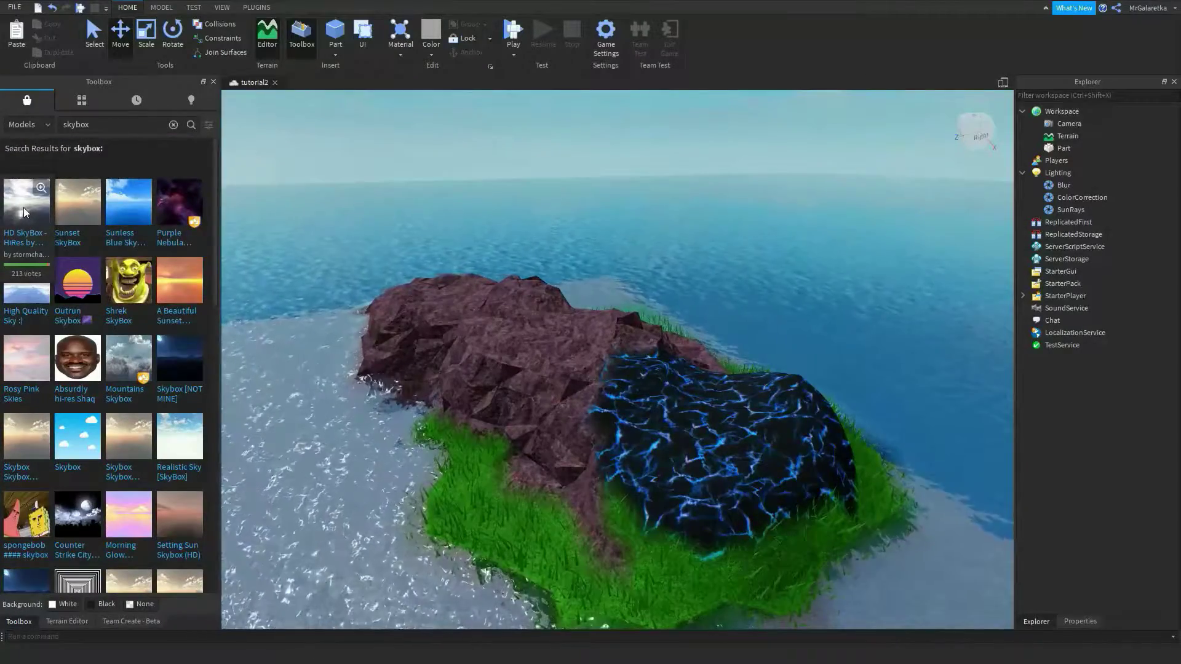
right_click_drag(523, 258, 523, 259)
left_click(173, 124)
right_click_drag(346, 479, 347, 480)
right_click_drag(345, 479, 346, 479)
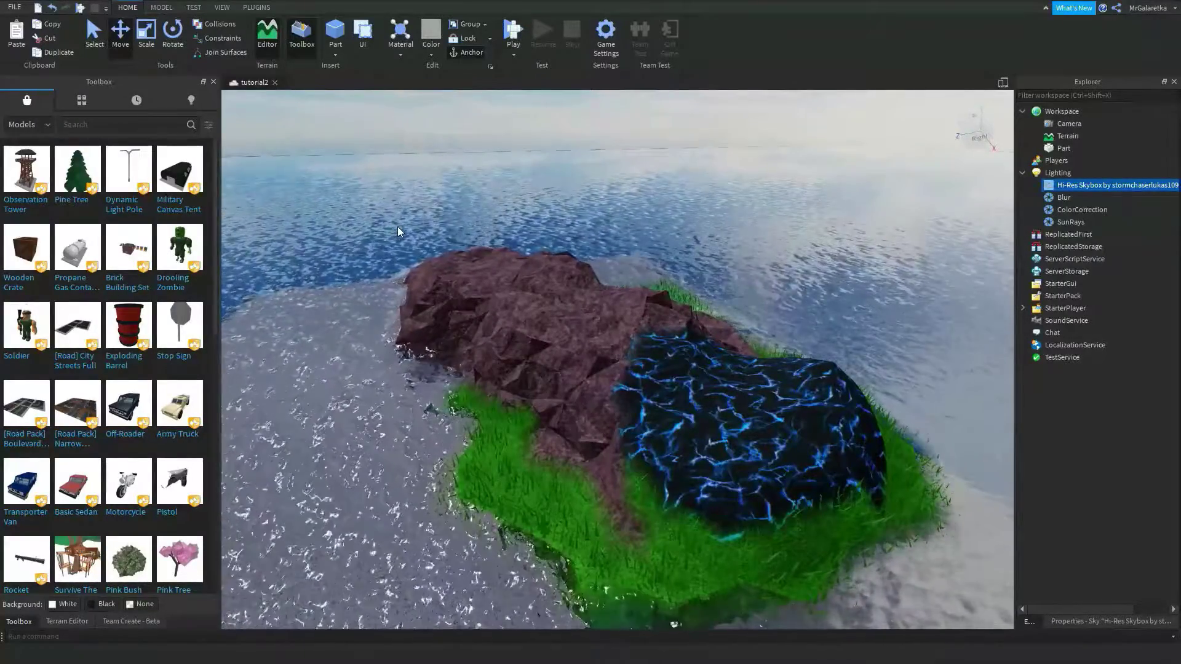
Rename the inserted Hi-Res skybox object under Lighting to "Sky"
right_click(1082, 185)
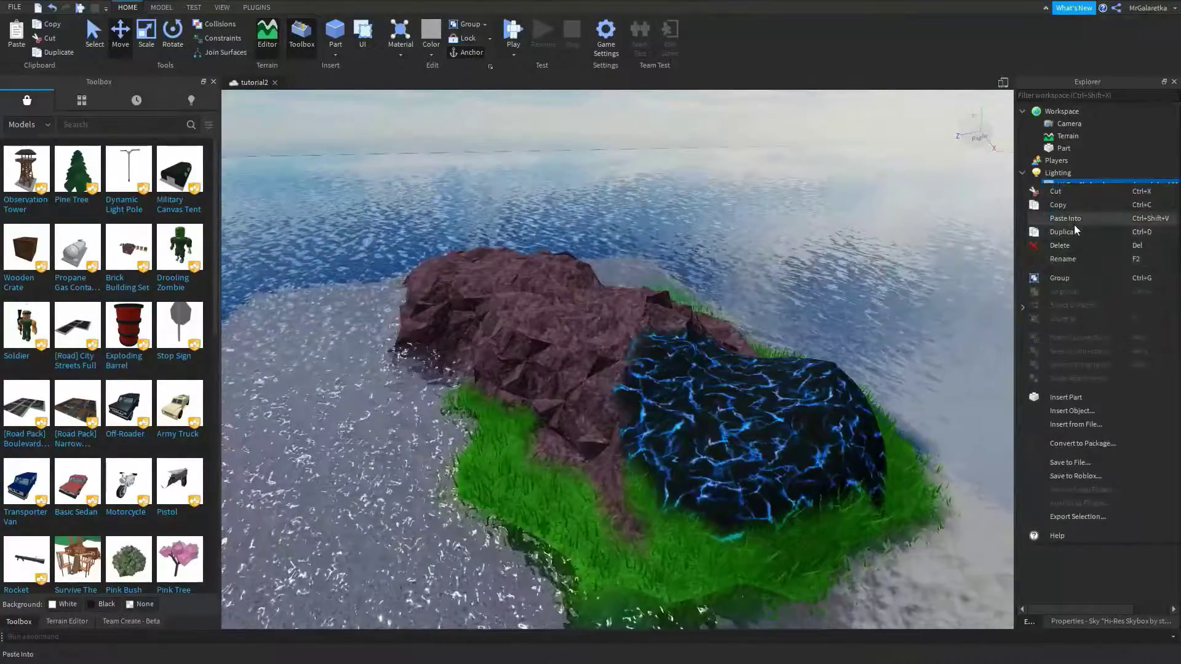
left_click(1075, 258)
type("Sky")
key("Return")
right_click_drag(729, 236, 729, 236)
Try the Lighting service's Blur effect at its maximum Size of 56
left_click(1057, 199)
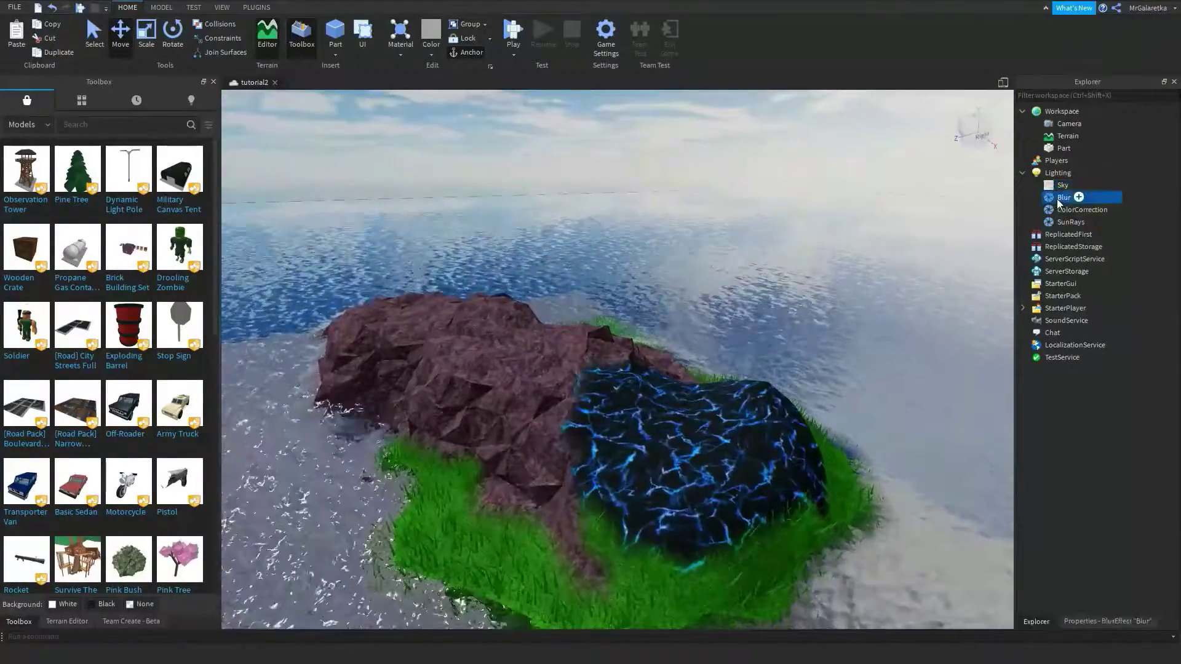
left_click(1063, 221, "shift")
left_click(1057, 173)
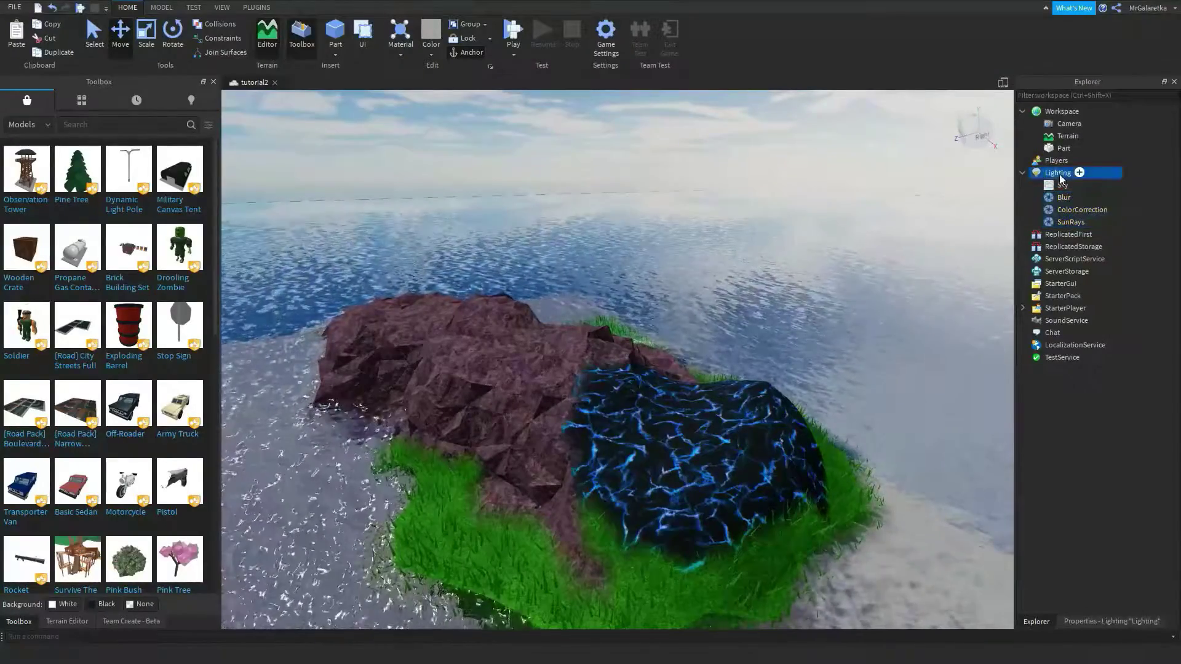
left_click(1097, 622)
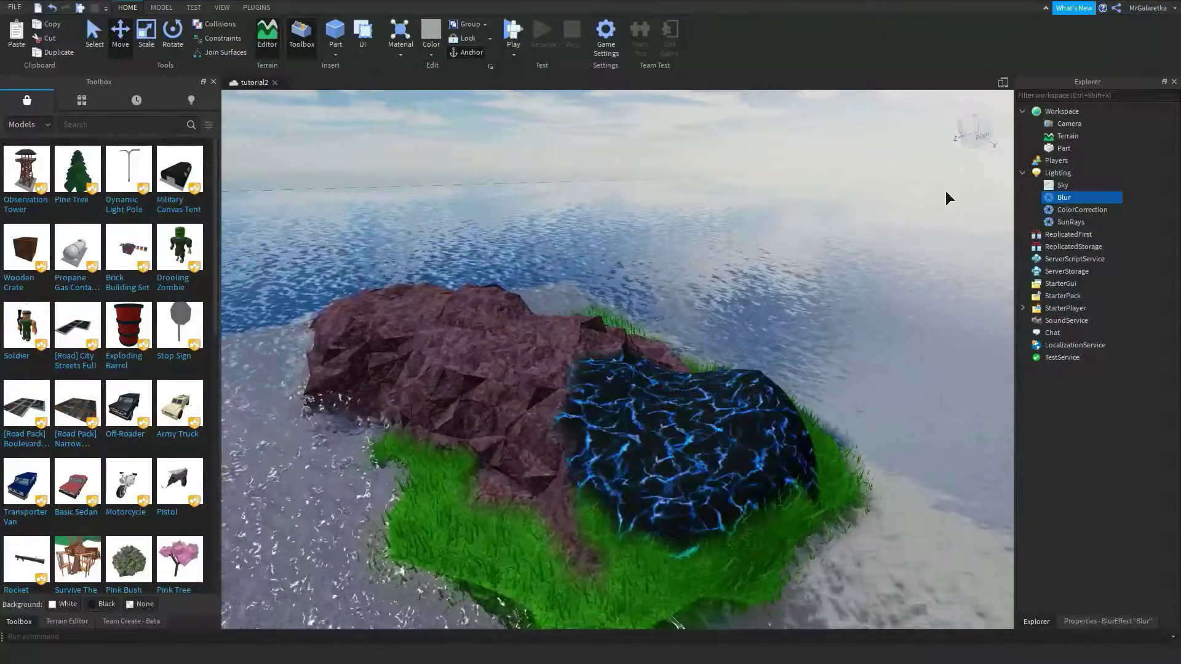
left_click_drag(1113, 206, 1135, 211)
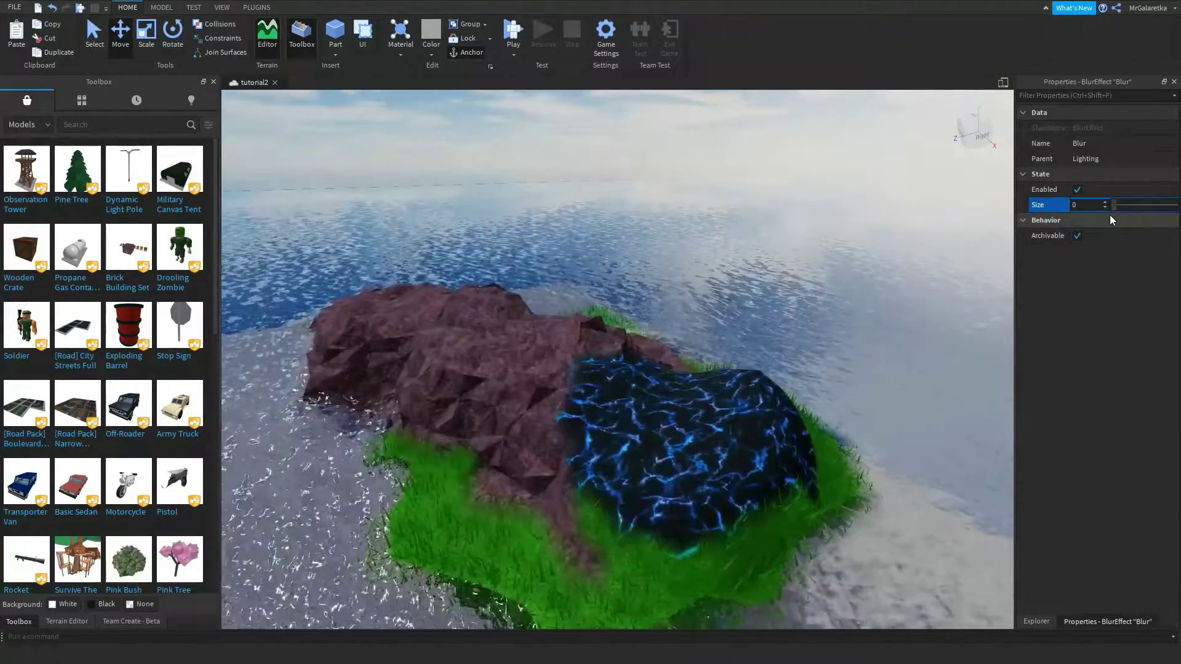
left_click_drag(1115, 212, 1175, 205)
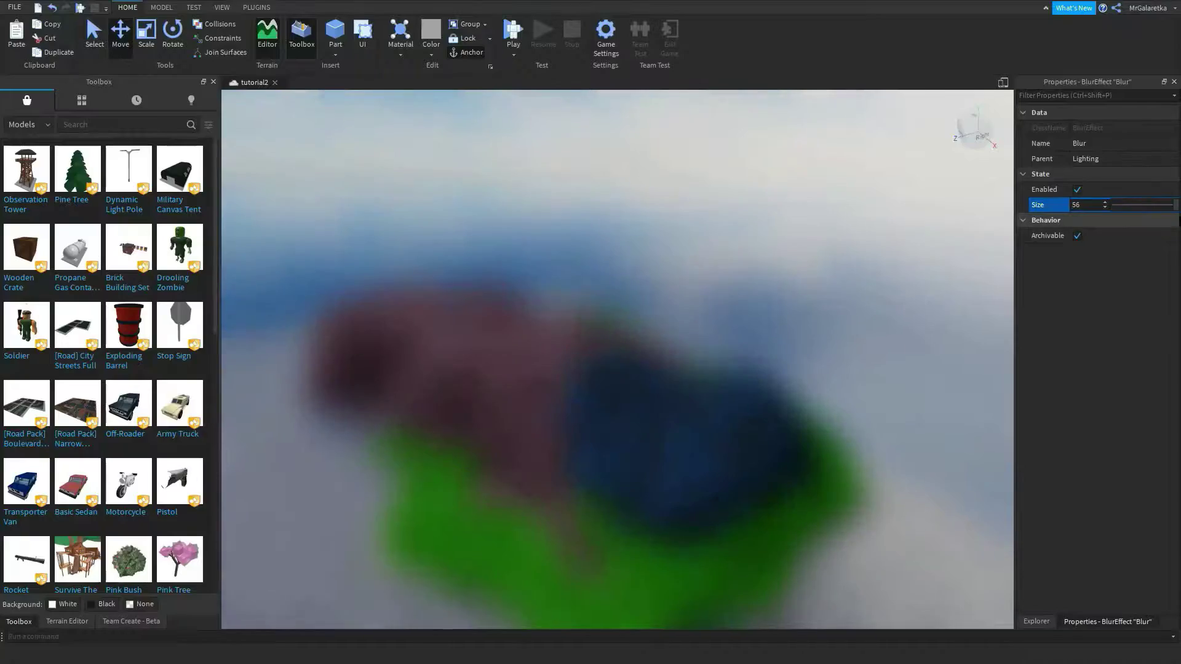
Reduce the Blur effect's Size to 8 for a soft look over the island
left_click_drag(1114, 205, 1044, 219)
left_click_drag(1114, 206, 1115, 398)
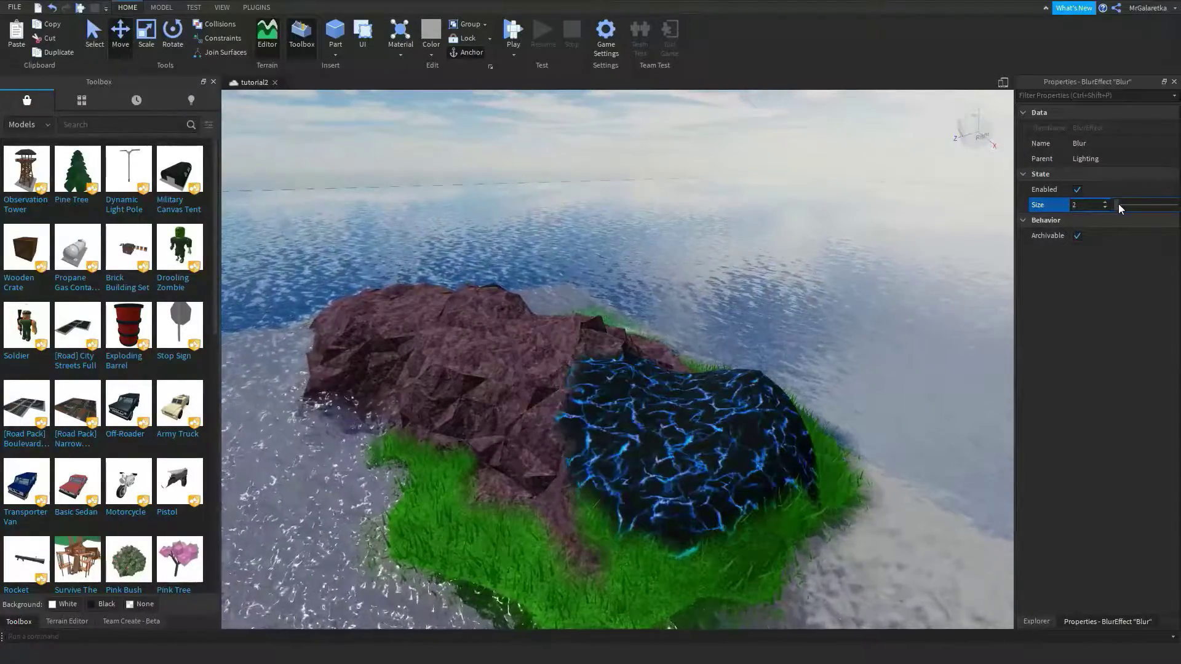
left_click_drag(1123, 208, 1126, 206)
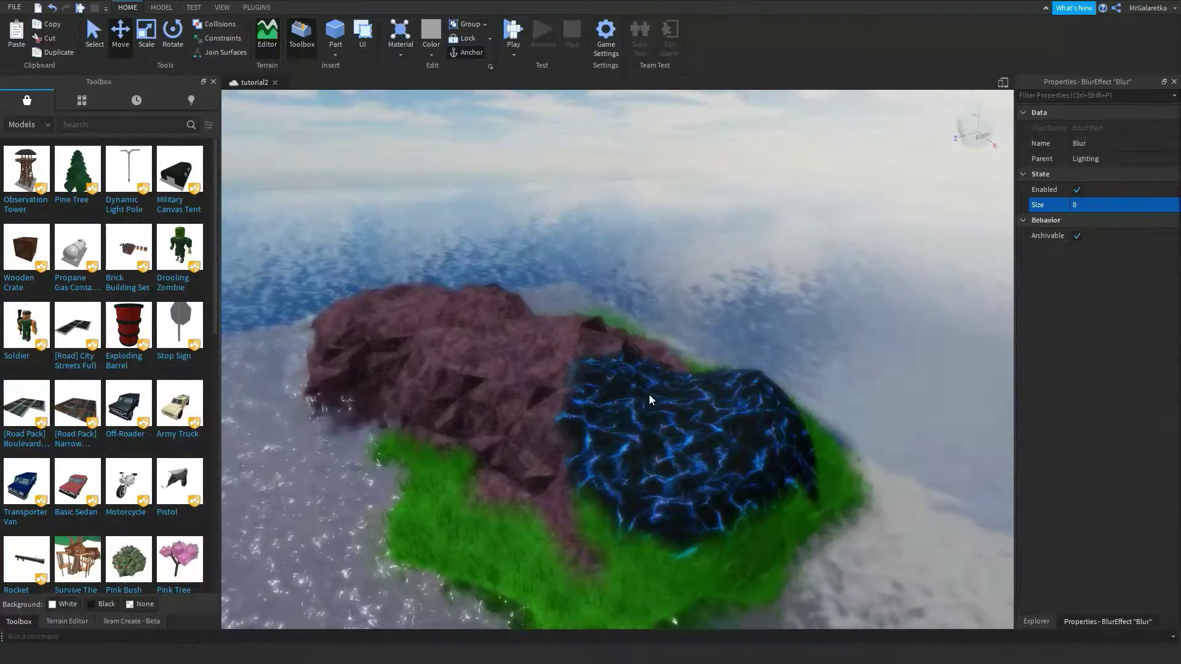
left_click(1037, 621)
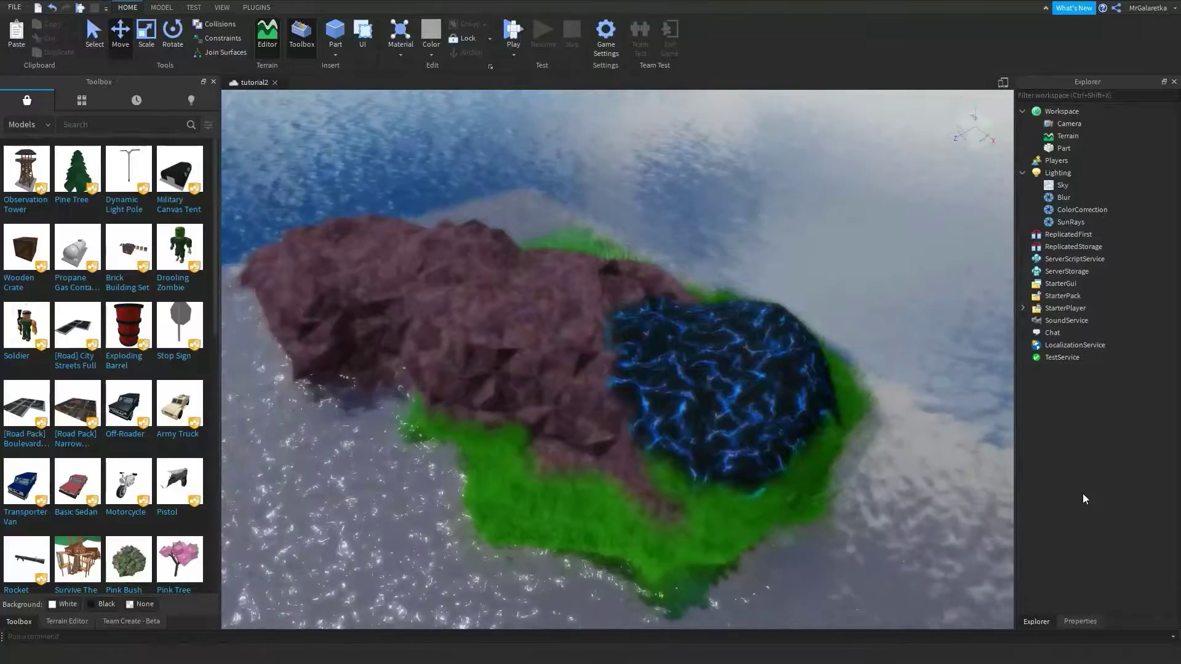
Set the ColorCorrection effect's Brightness to -0.1 and Contrast to 0.1, and try its Saturation at -1
left_click(1078, 209)
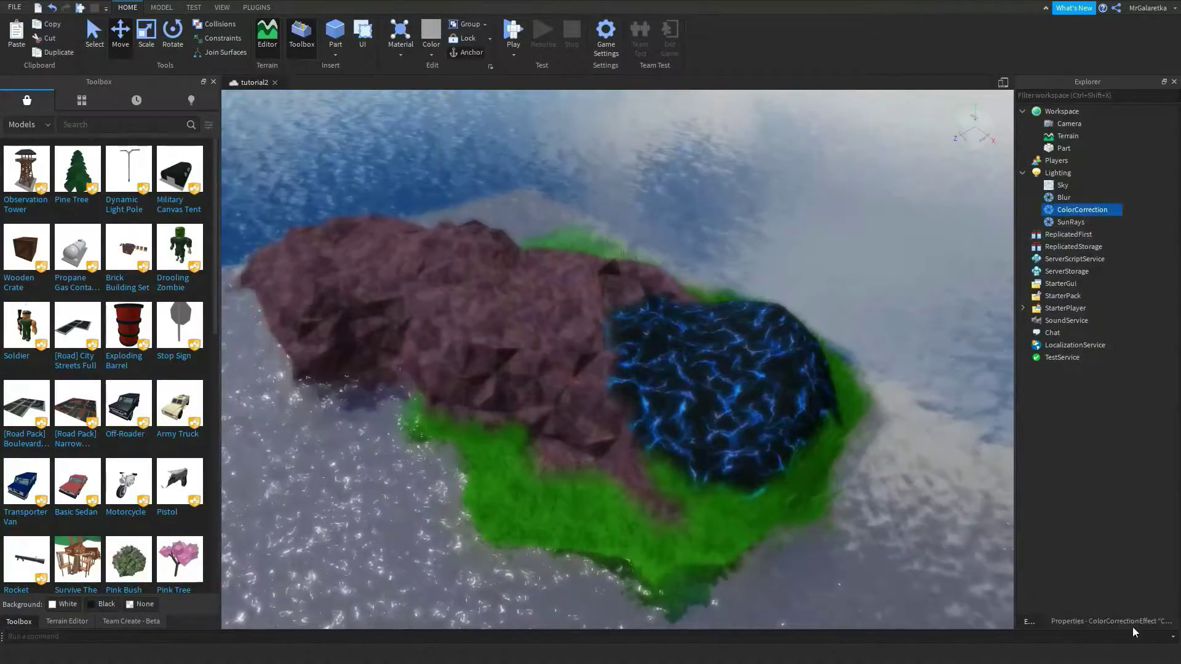
left_click(1082, 622)
left_click(1105, 194)
left_click_drag(1146, 190, 1049, 240)
left_click(1137, 202)
left_click(1147, 236)
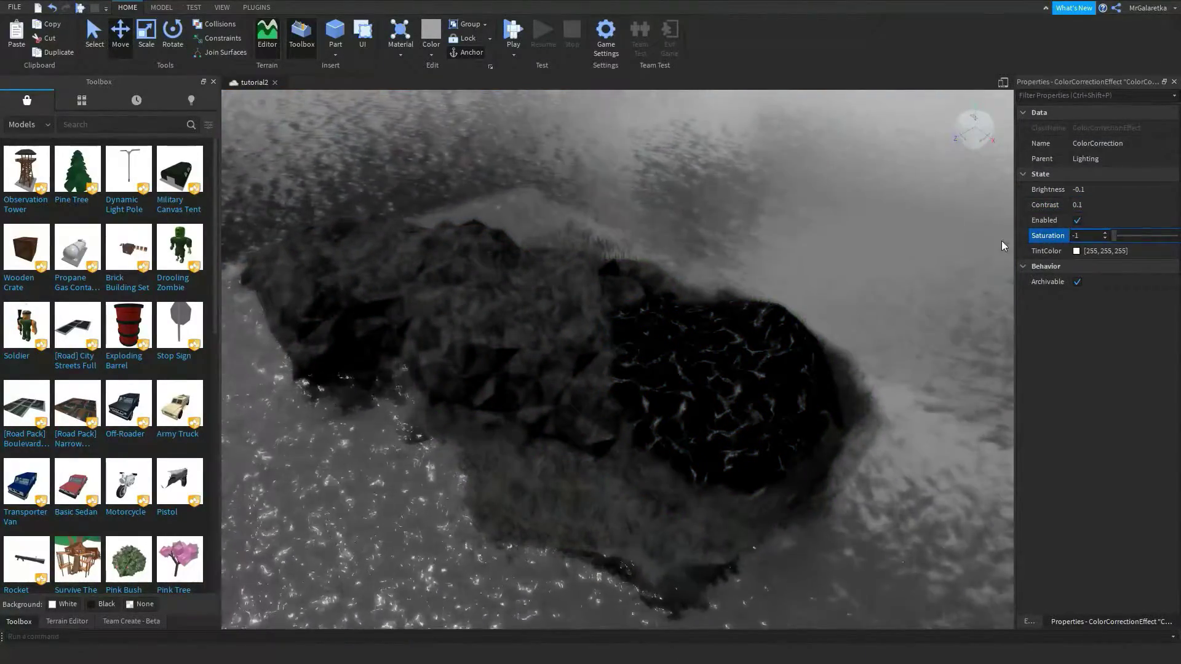
Preview orange [255, 85, 0] and several other basic colors as the ColorCorrection TintColor, and cancel the choice
left_click(1077, 252)
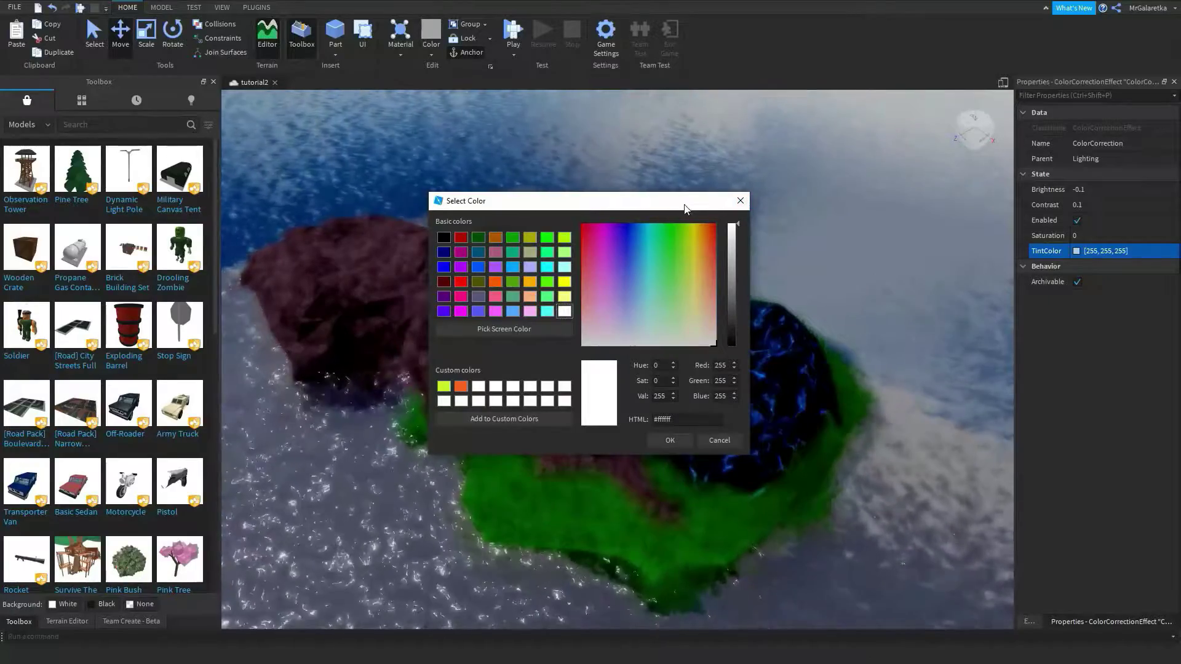
left_click_drag(737, 230, 749, 149)
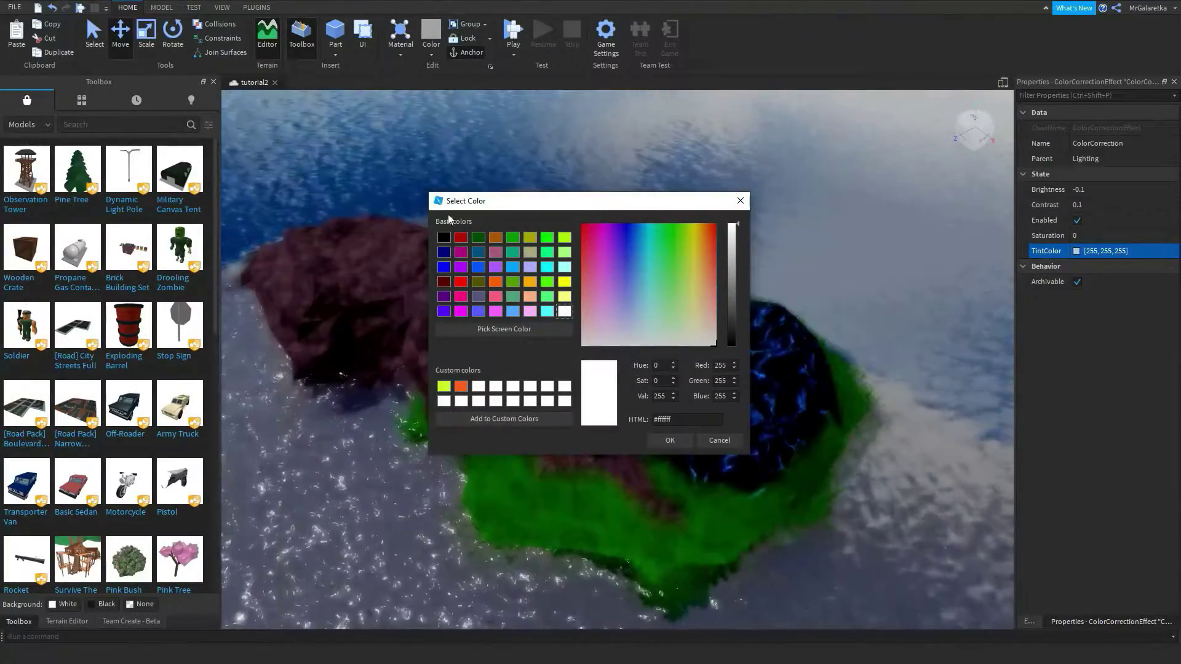
left_click(496, 281)
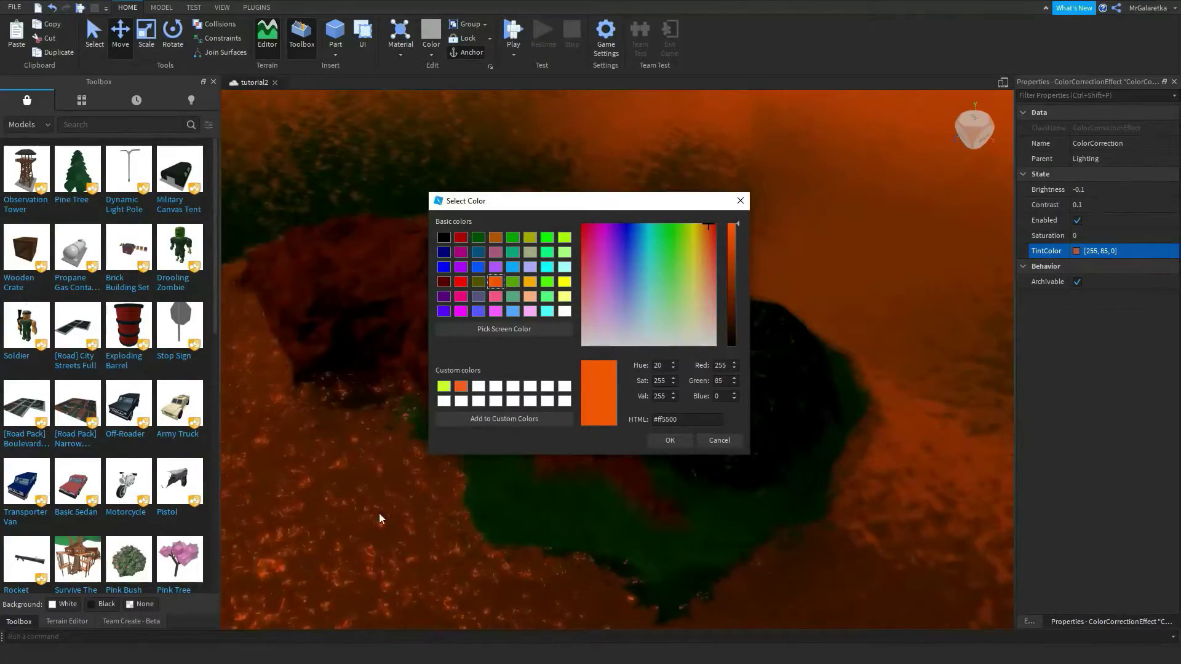
left_click(564, 282)
left_click(564, 237)
left_click(530, 252)
left_click(718, 440)
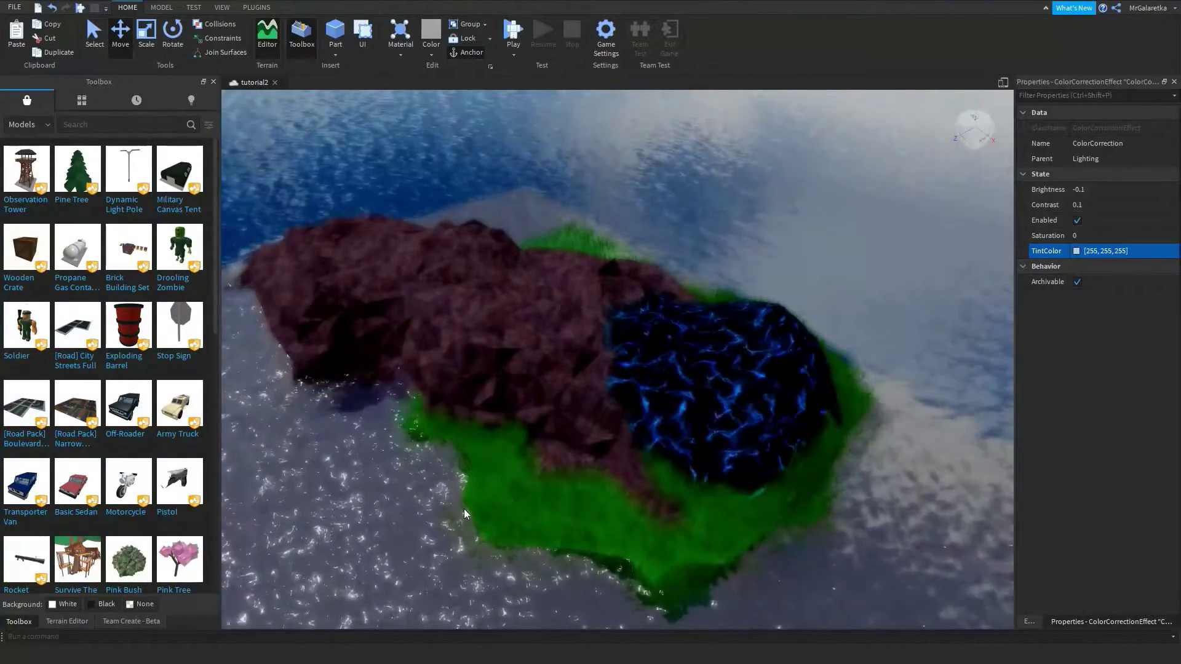
Raise the ColorCorrection effect's Saturation and readjust its Contrast and Brightness for more vivid colors
left_click(1086, 236)
left_click_drag(1147, 236, 1139, 190)
left_click(1085, 205)
left_click(1142, 187)
left_click(817, 358)
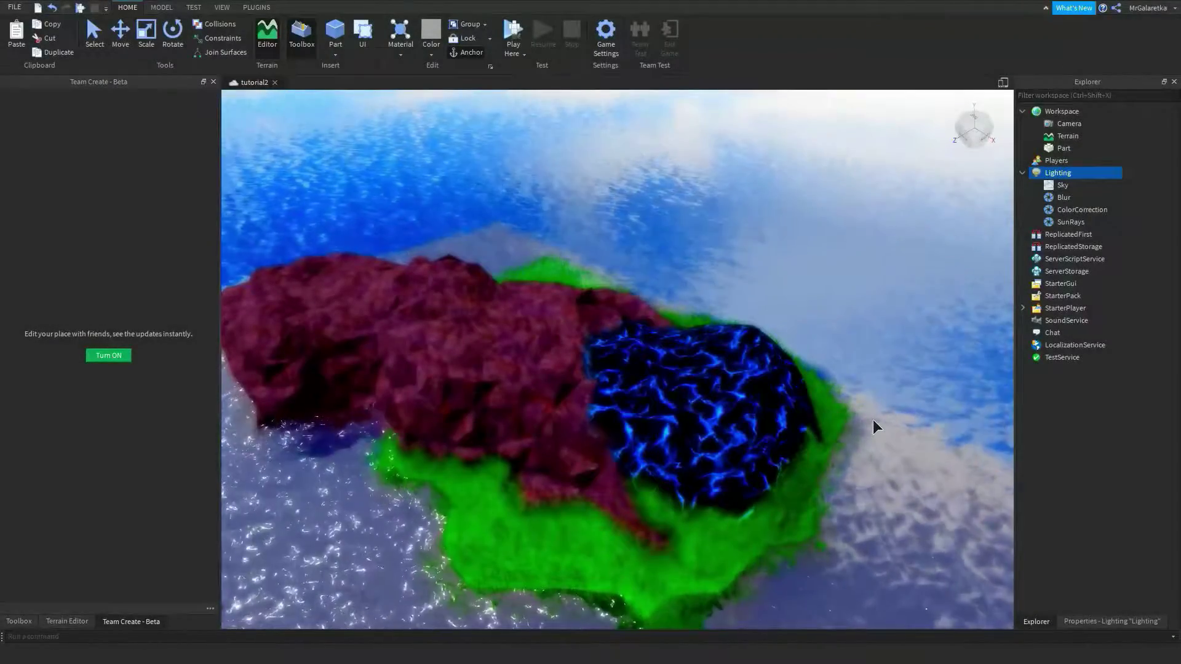
Try the SunRays effect with a Spread of 0 and check how the sun looks in the sky
left_click(1069, 221)
left_click(1107, 621)
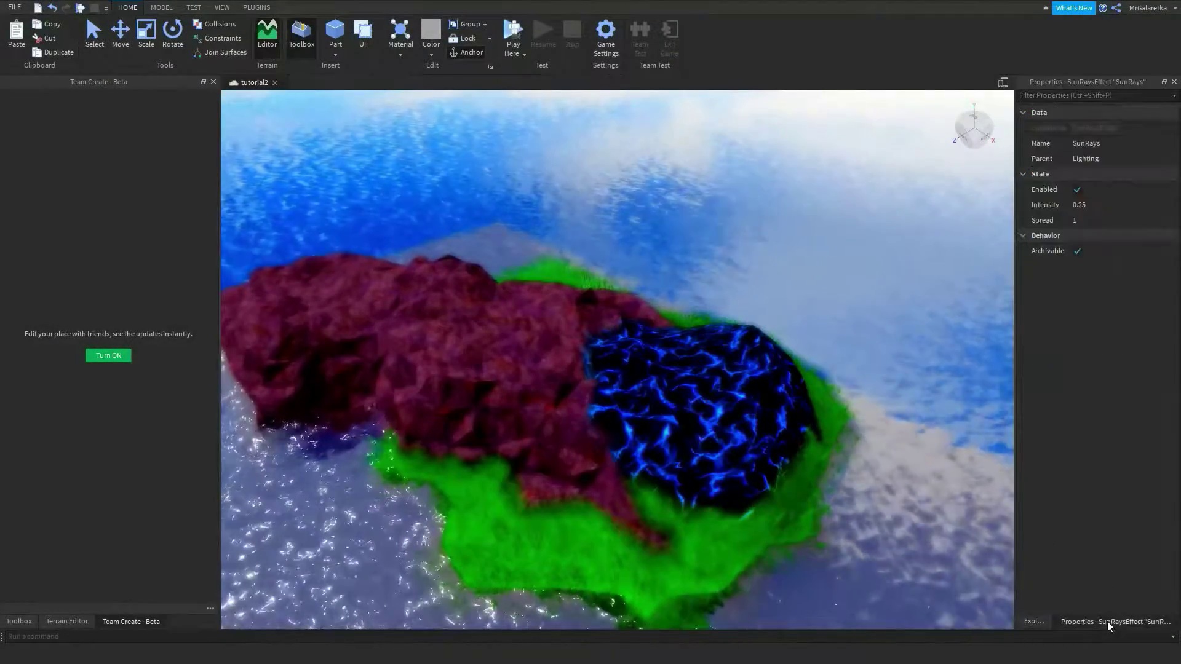
left_click(1040, 220)
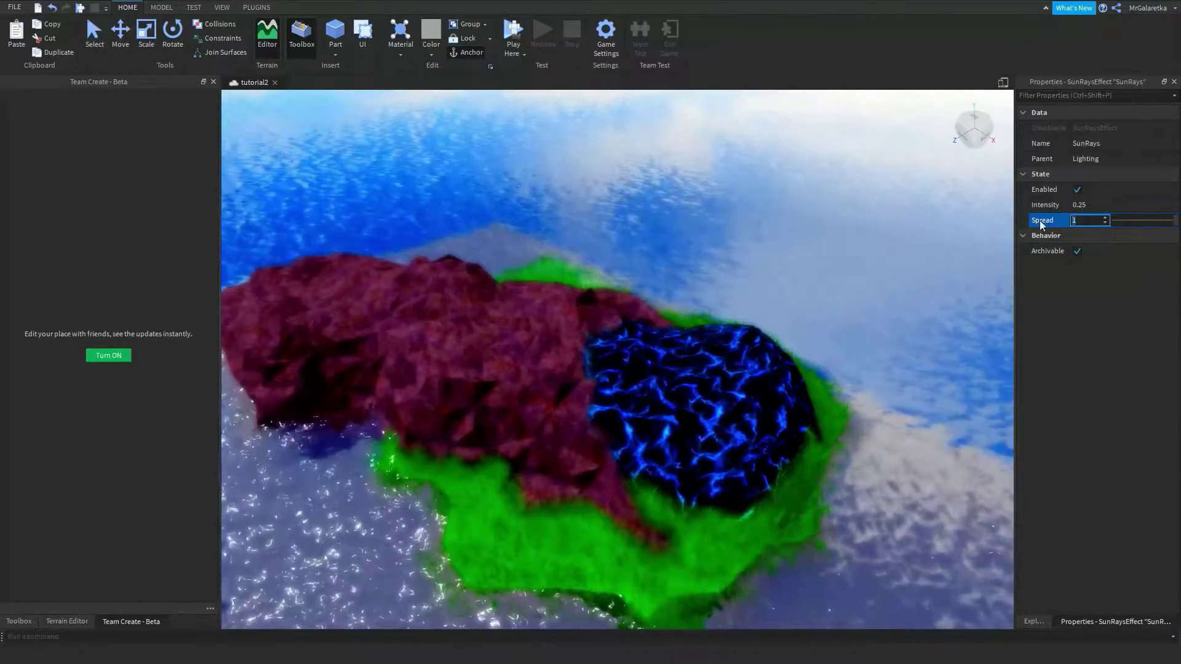
left_click(1156, 220)
left_click_drag(1155, 220, 1115, 222)
right_click_drag(873, 345, 873, 345)
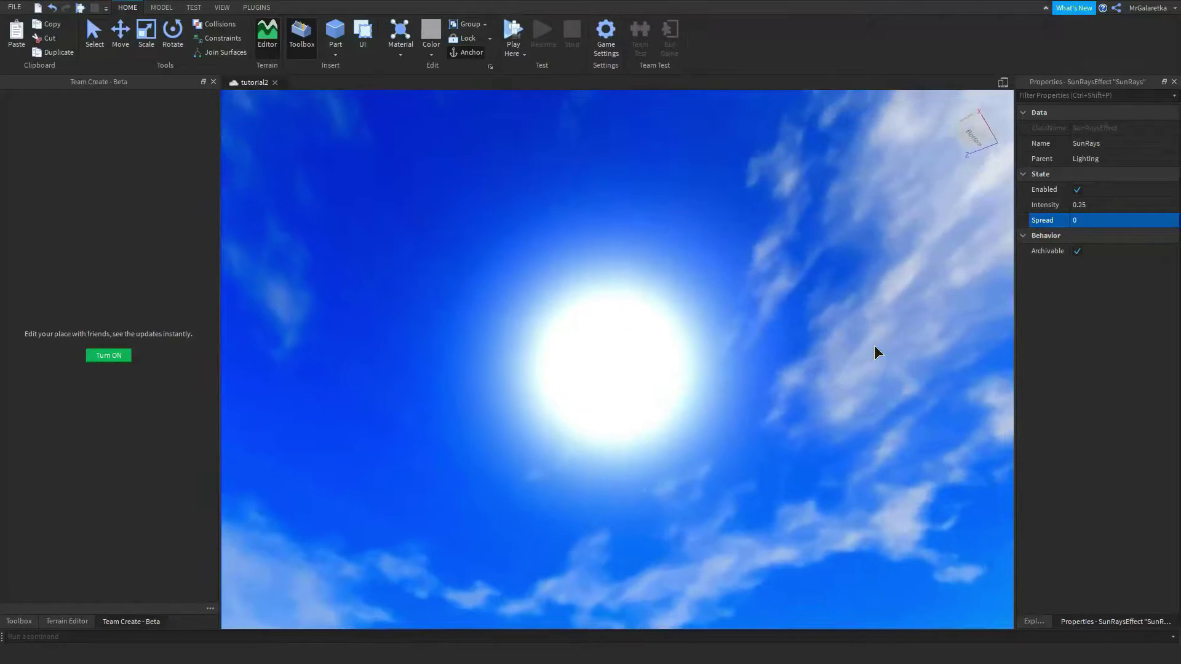
Set the SunRays effect's Spread to 1 and adjust its Intensity slightly
left_click_drag(1117, 219, 1175, 220)
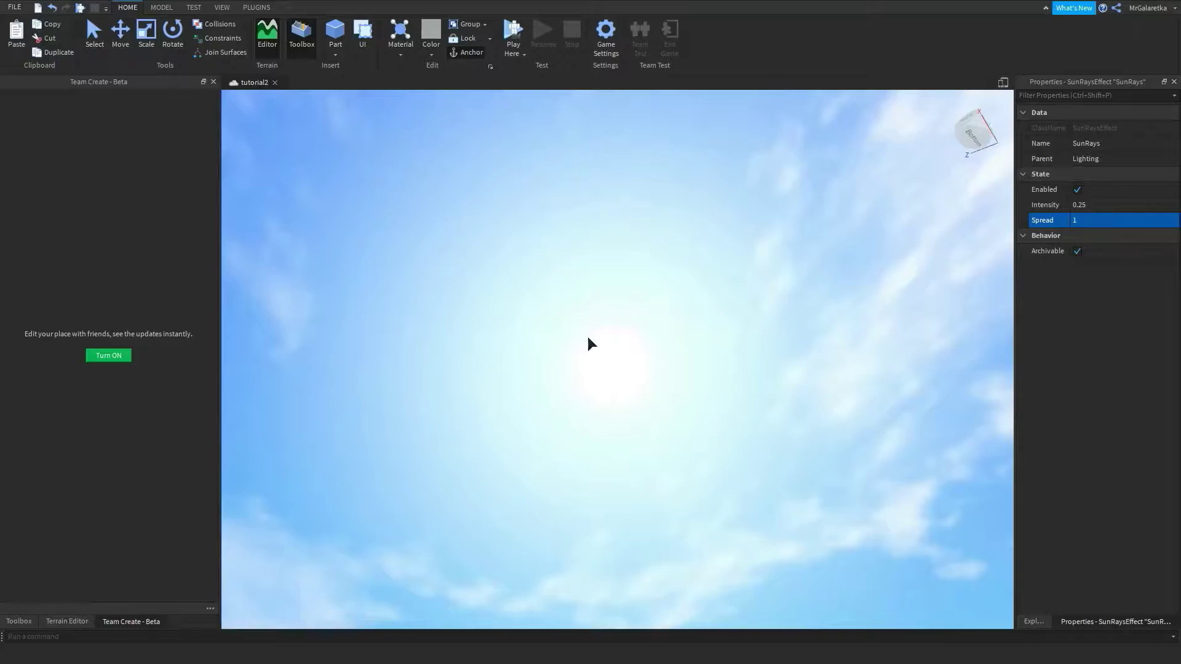
right_click_drag(816, 318, 816, 318)
left_click_drag(1131, 207, 1134, 207)
left_click(1034, 622)
right_click_drag(780, 319, 780, 319)
Playtest the place and examine the sun rays behind the character, the sky and the island
left_click(513, 34)
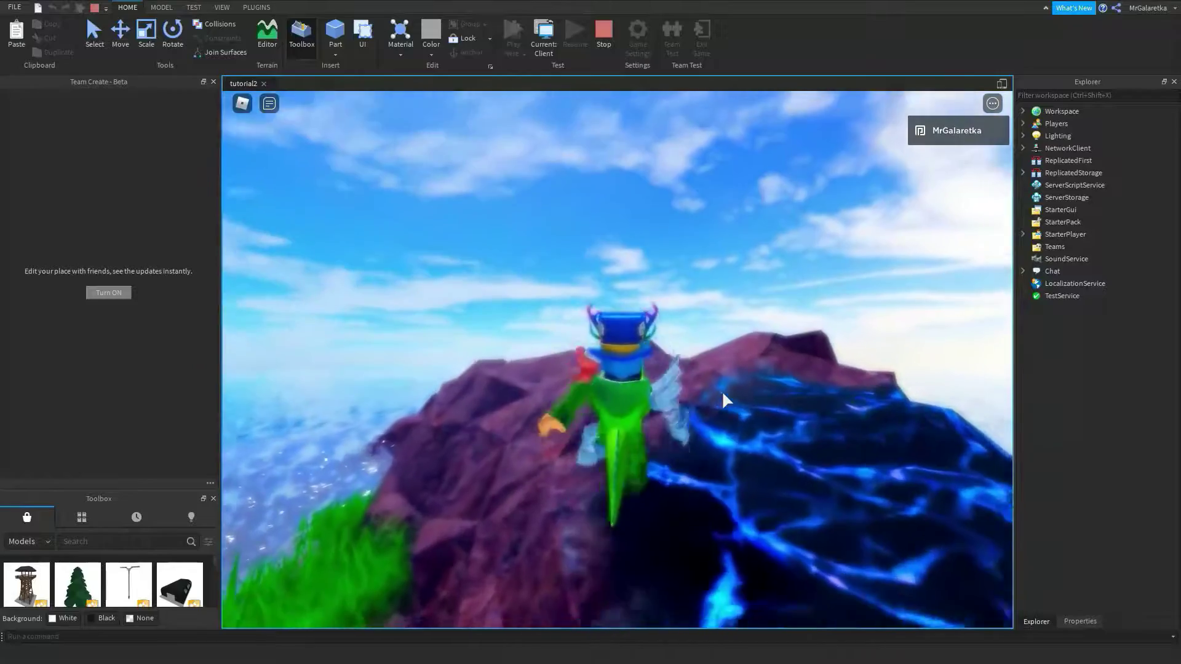
right_click_drag(723, 393, 723, 393)
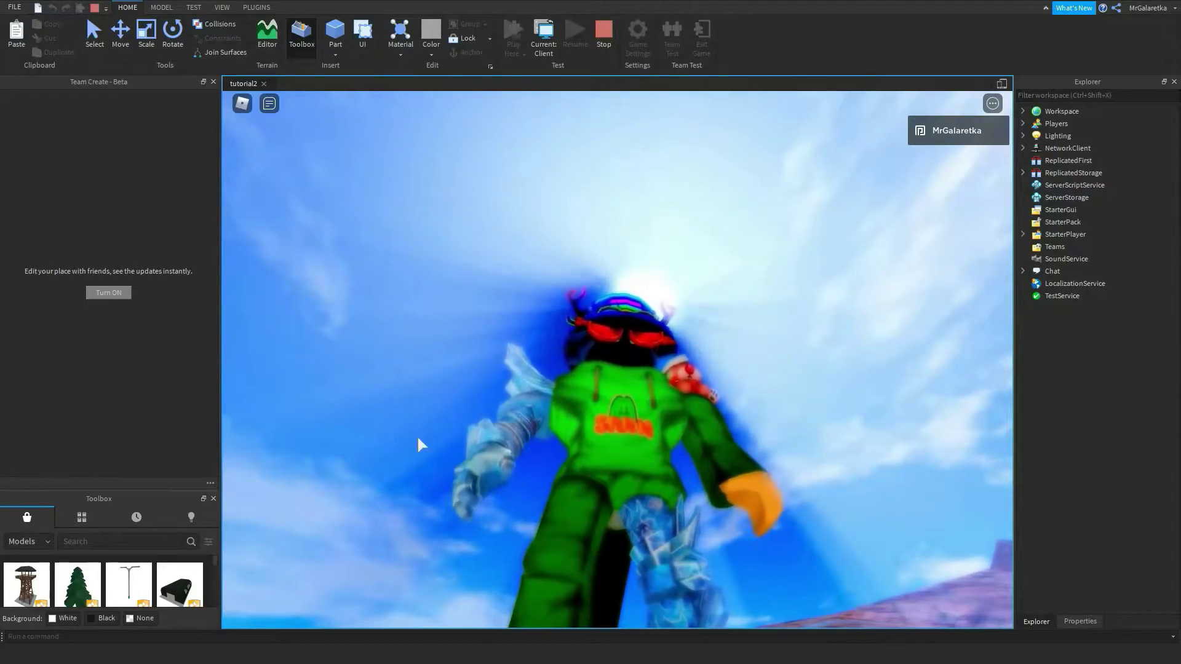
right_click_drag(660, 290, 660, 289)
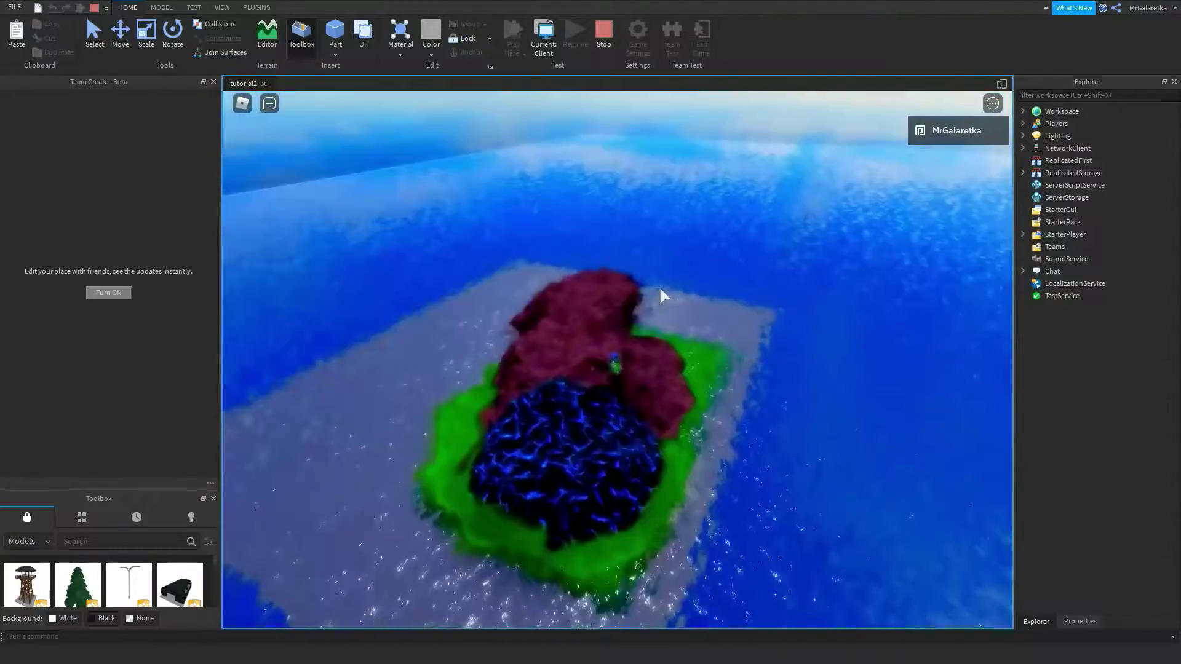
right_click_drag(660, 286, 711, 311)
scroll(676, 362, "up", 4)
scroll(675, 362, "down", 4)
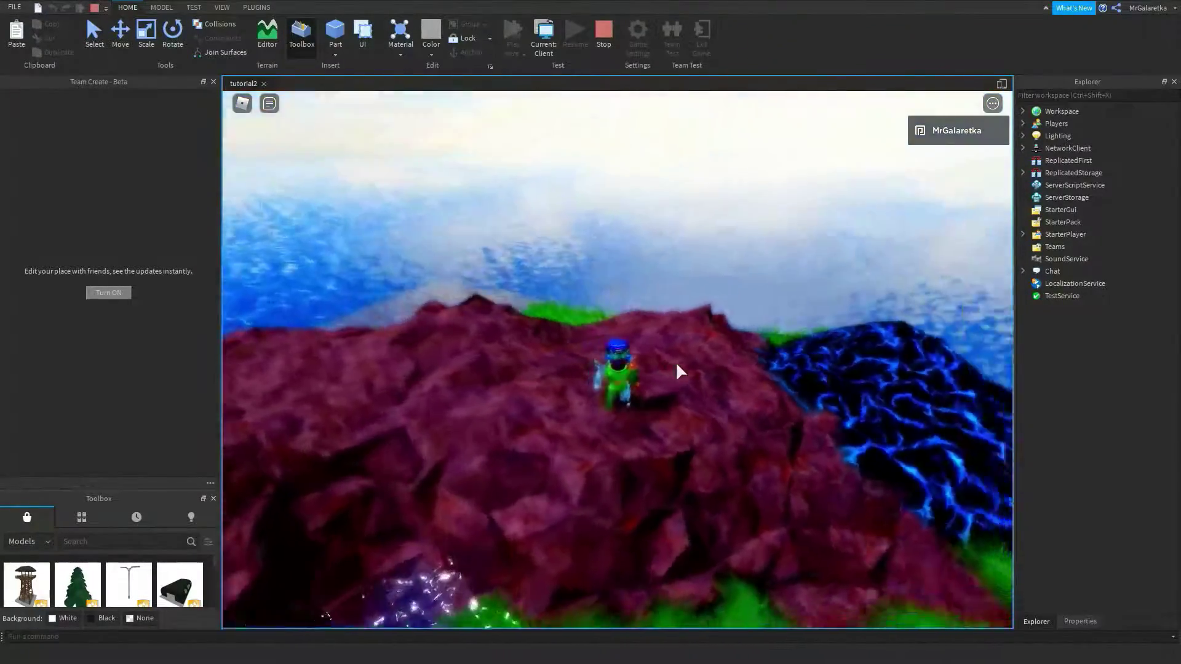
key("d")
scroll(676, 364, "up", 6)
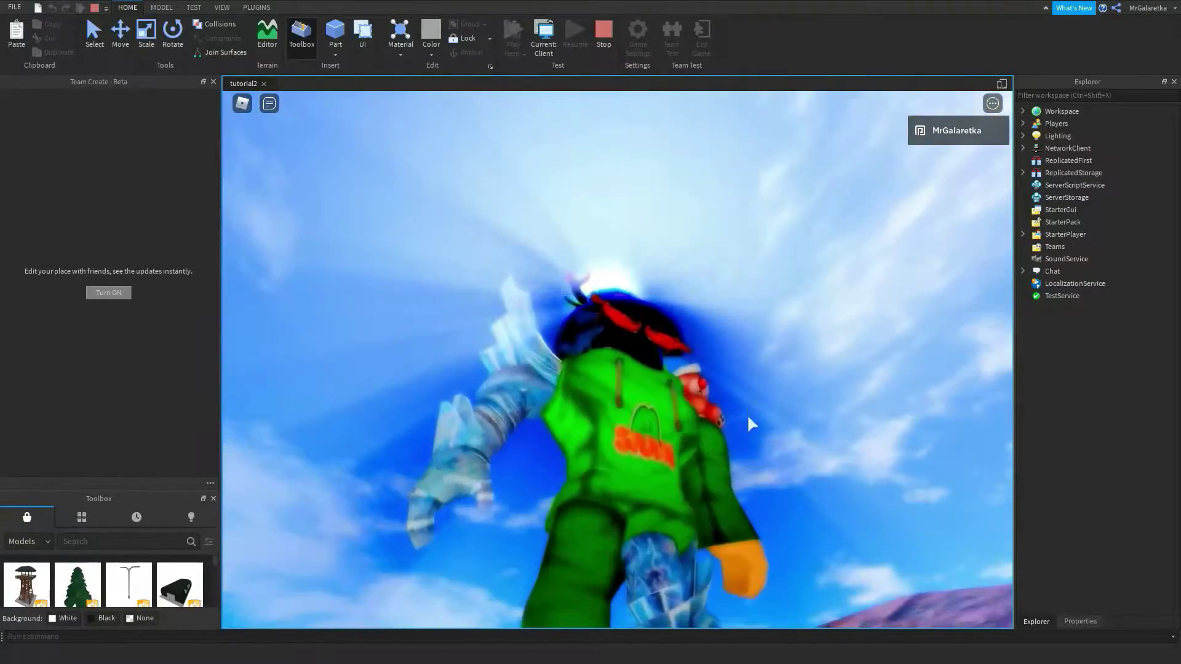
right_click_drag(647, 286, 647, 286)
key("s")
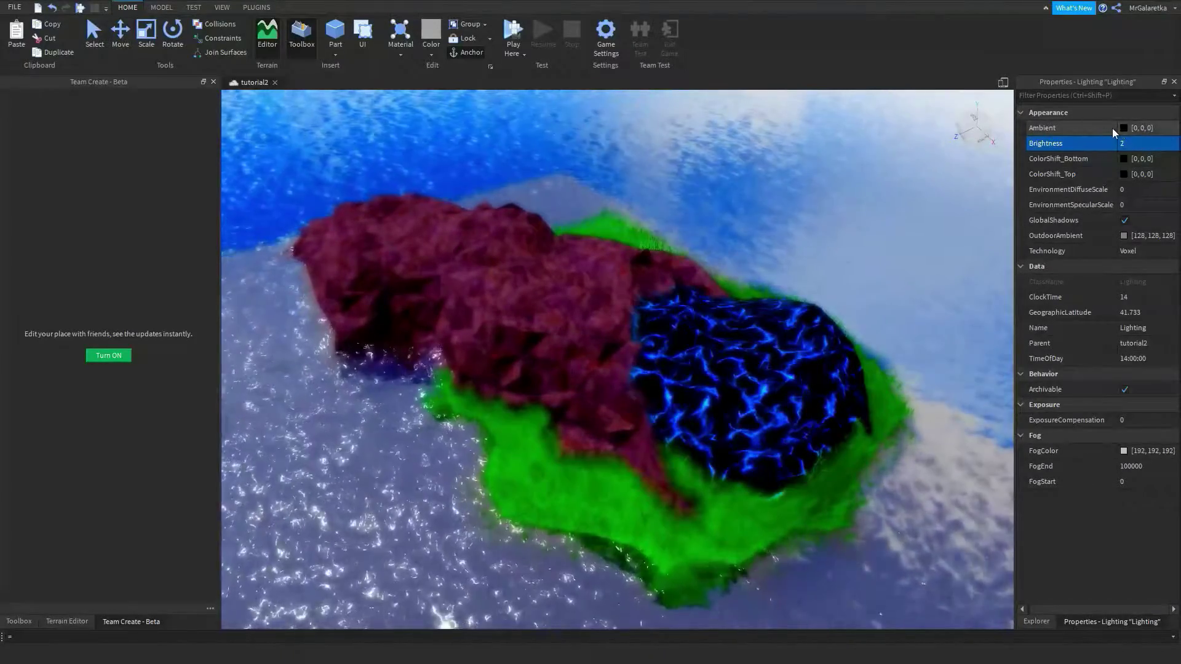
Set the Lighting service's Ambient color to light gray [206, 206, 206]
left_click(1112, 128)
mouse_move(736, 248)
left_mouse_down()
mouse_move(754, 230)
mouse_move(748, 247)
left_mouse_up()
left_click(670, 440)
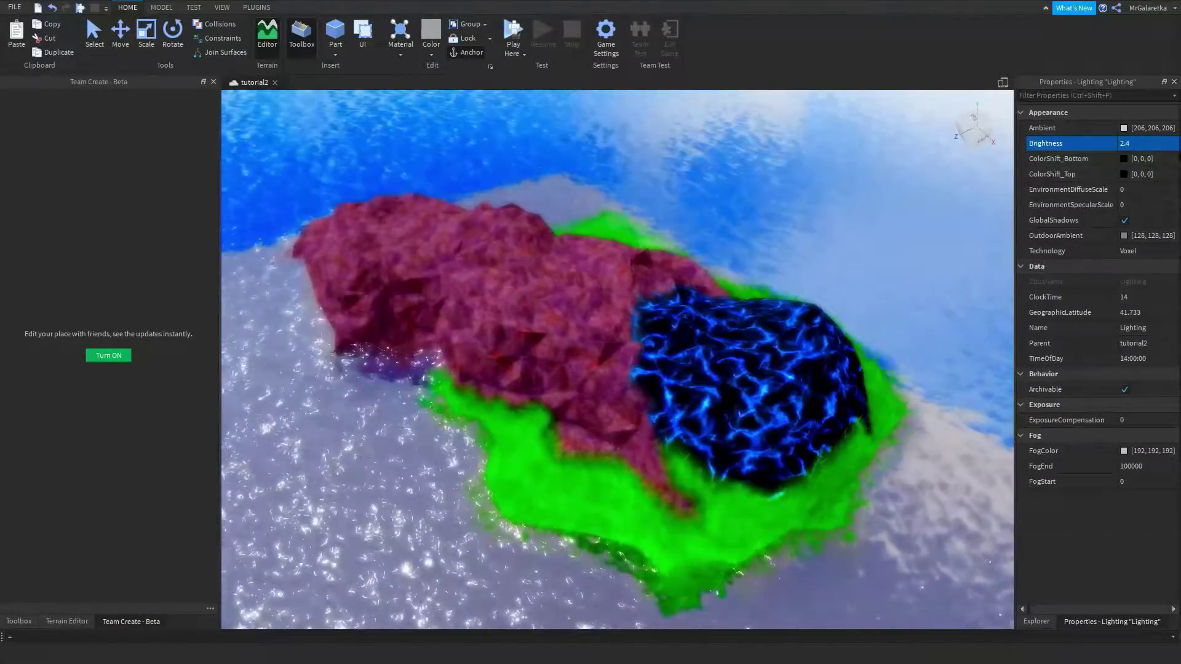
Switch the Lighting service's Technology to Future
left_click(1146, 252)
left_click(1147, 253)
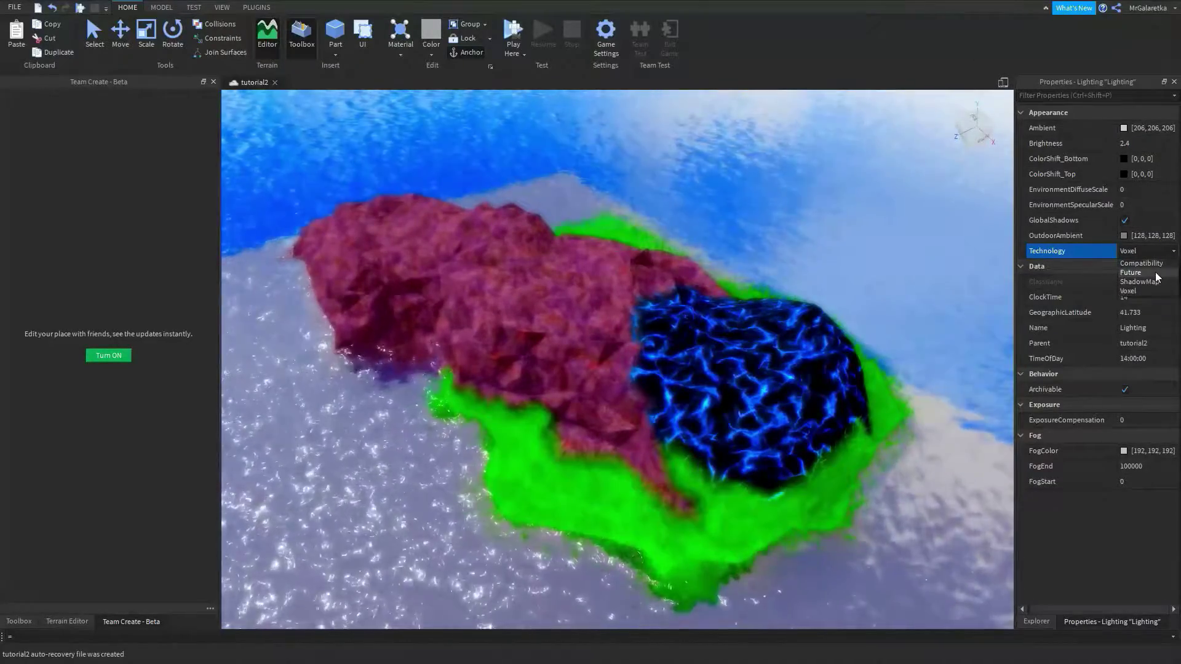
left_click(1132, 272)
left_click(1133, 266)
left_click(1142, 288)
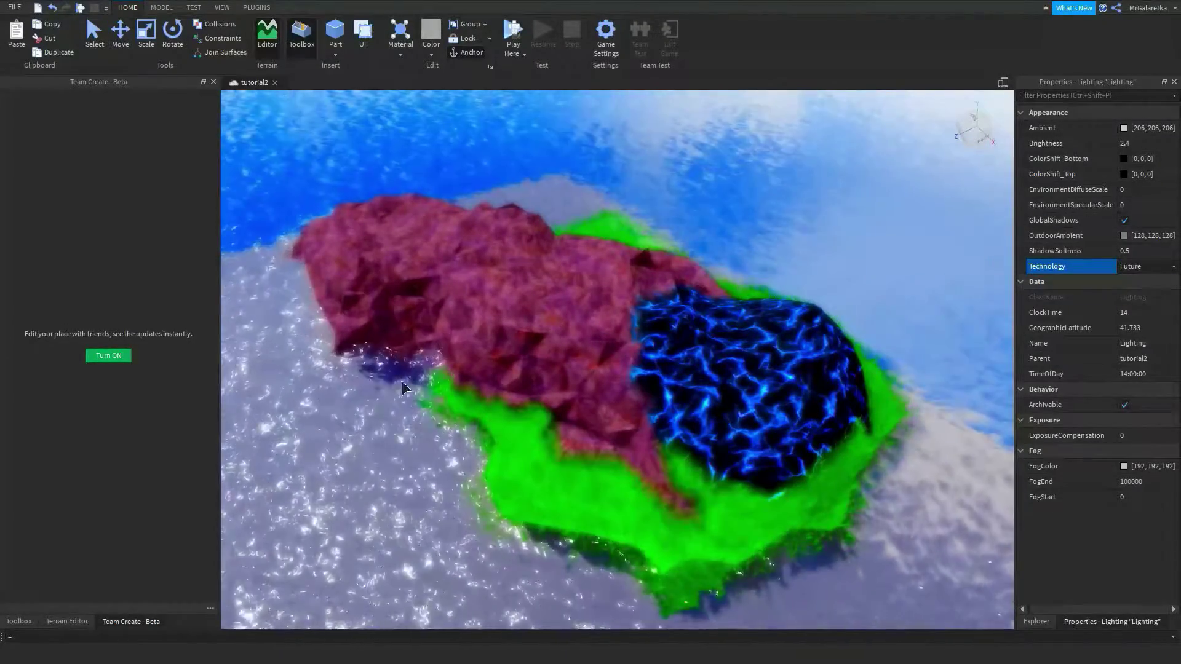
left_click(1069, 530)
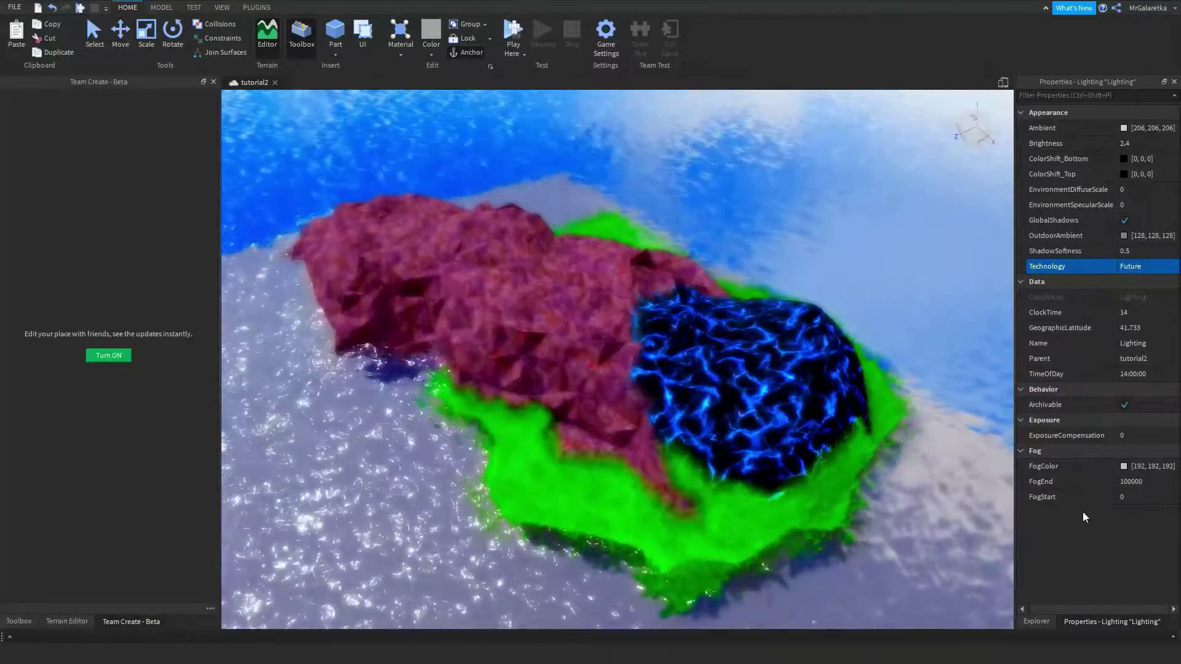
Set the Lighting service's ClockTime to 17 and inspect the island in the evening light
left_click(1135, 312)
key("BackSpace")
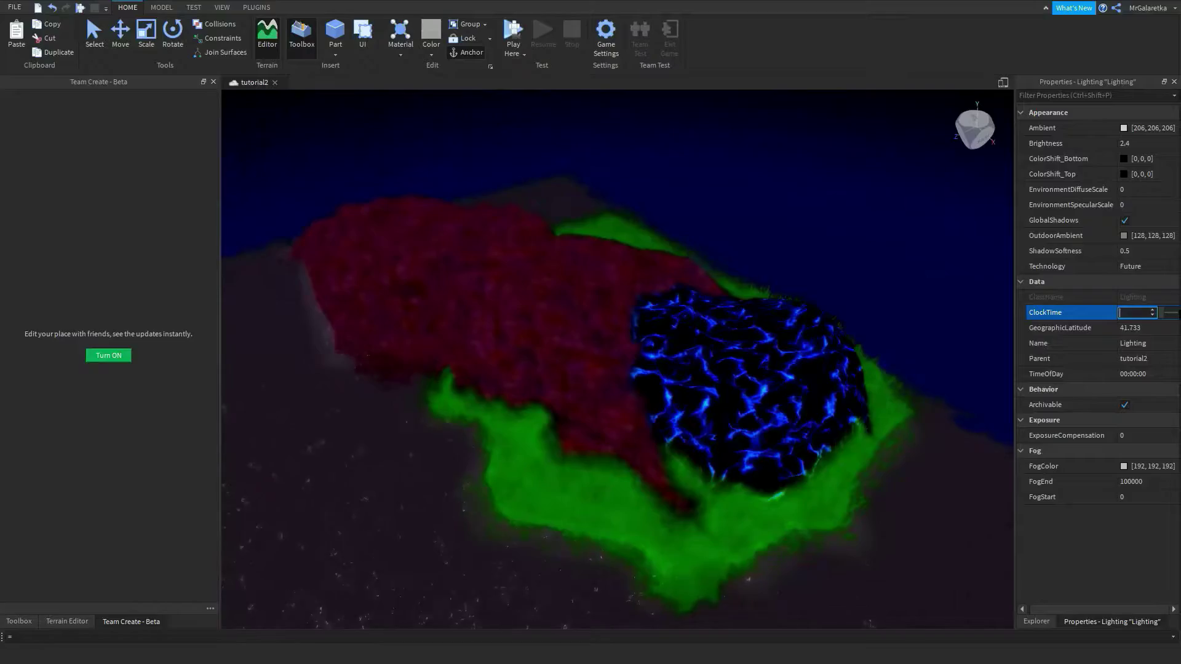
type("17")
key("Return")
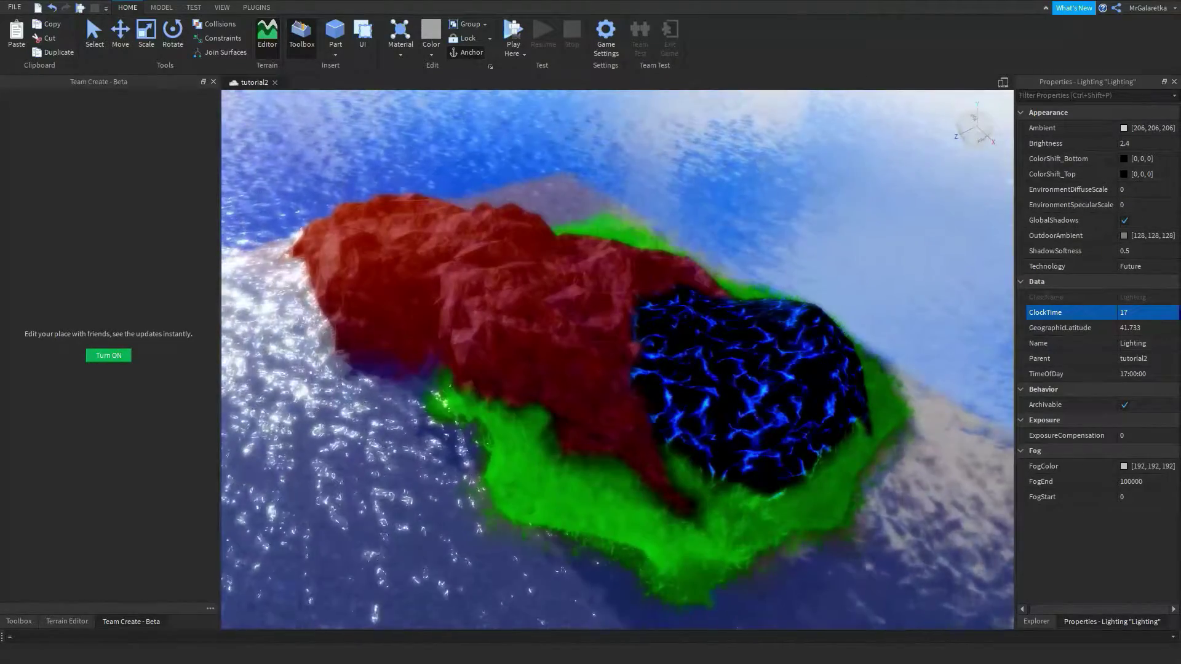
right_click_drag(884, 388, 869, 443)
right_click_drag(792, 399, 797, 396)
scroll(793, 398, "down", 3)
scroll(792, 398, "up", 3)
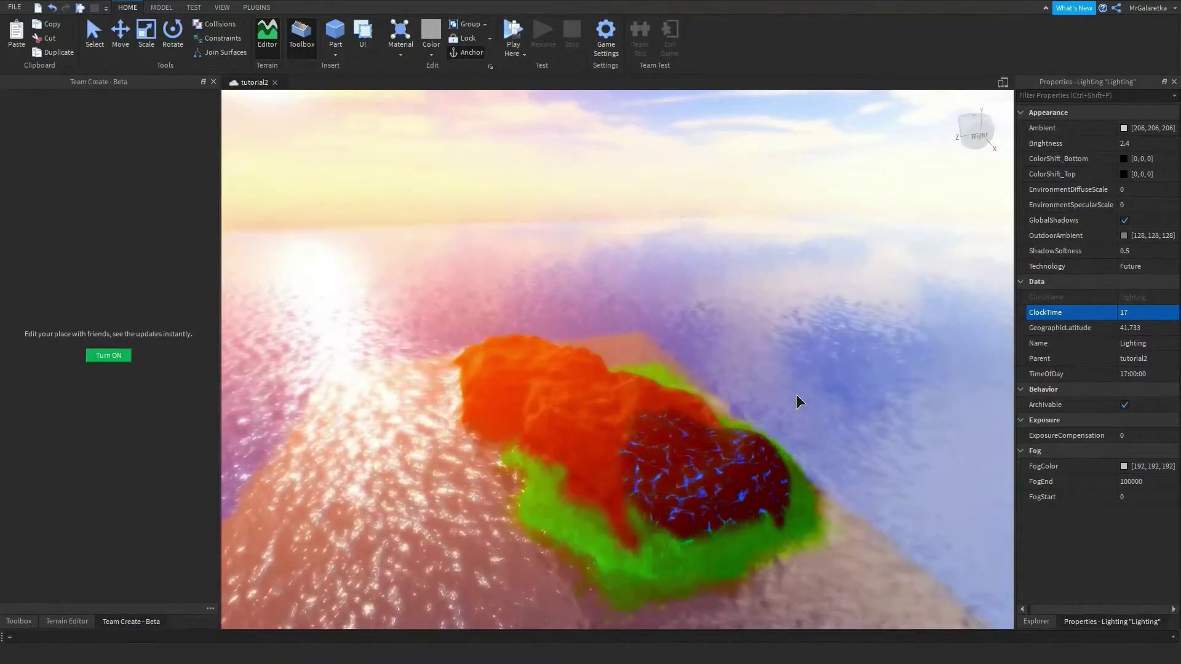